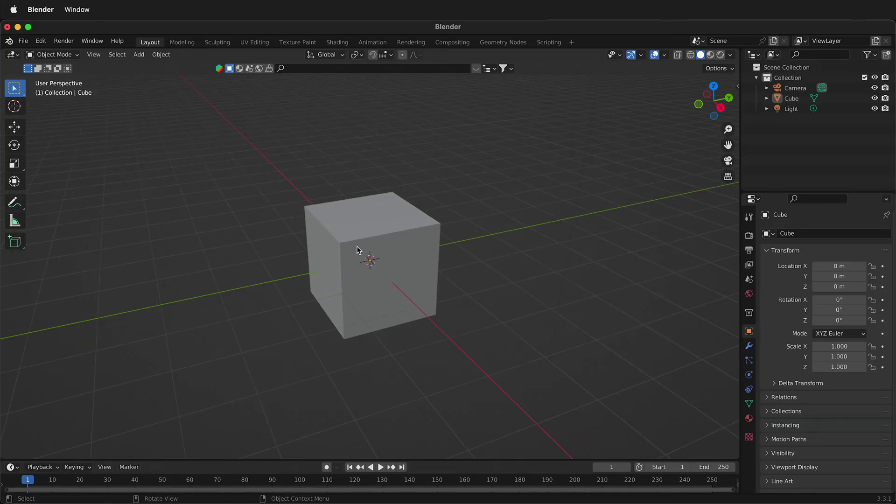
- Select the default cube and add Collision physics to it
left_click(413, 251)
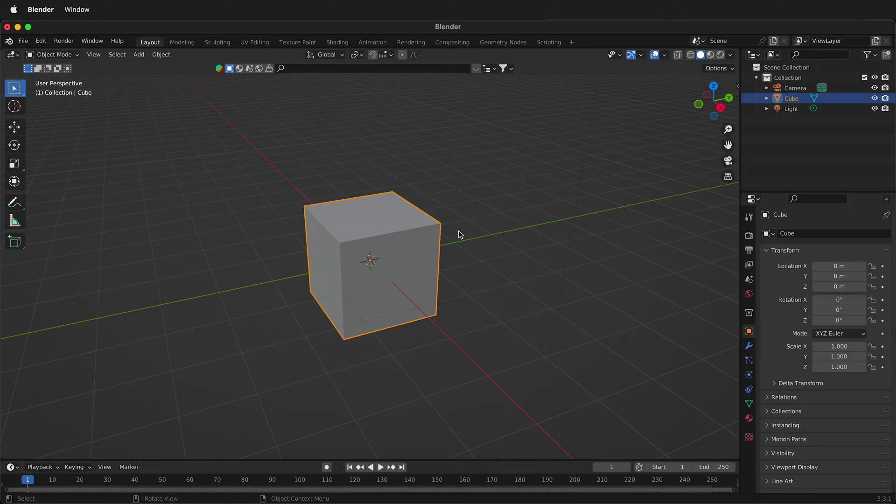
left_click(748, 376)
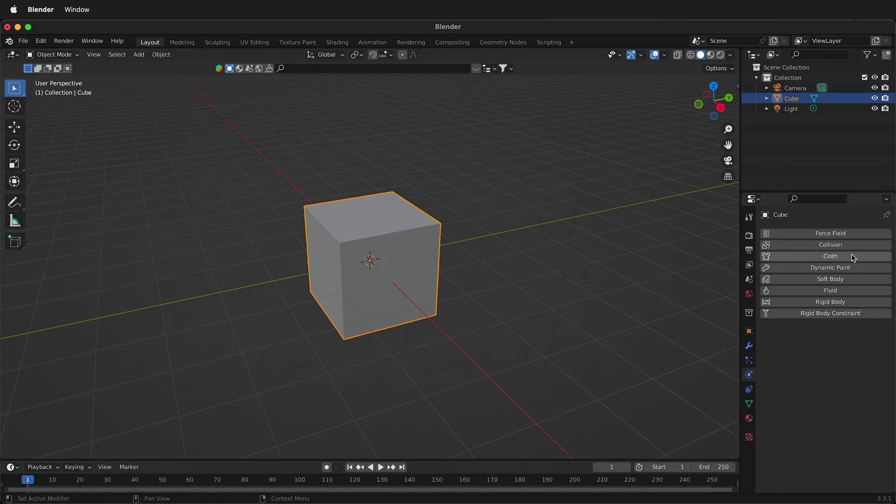
left_click(840, 246)
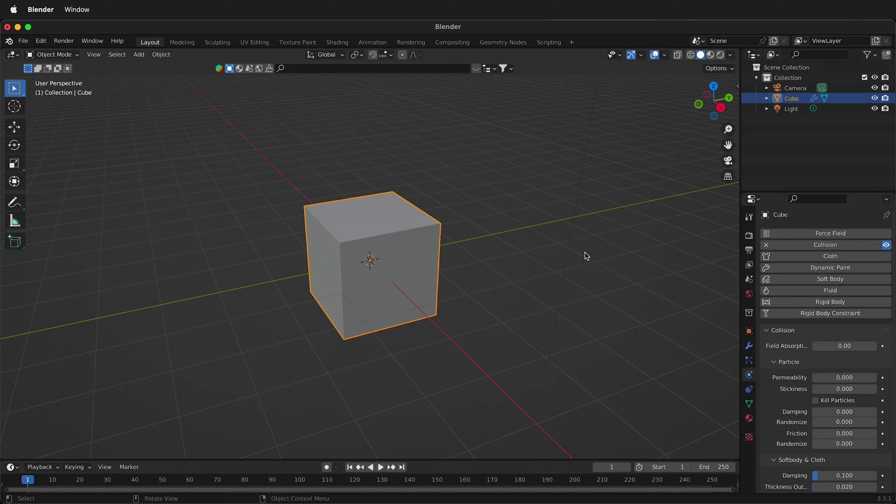
- In Edit Mode, bevel all the cube's edges with a 2-segment bevel
key("Tab")
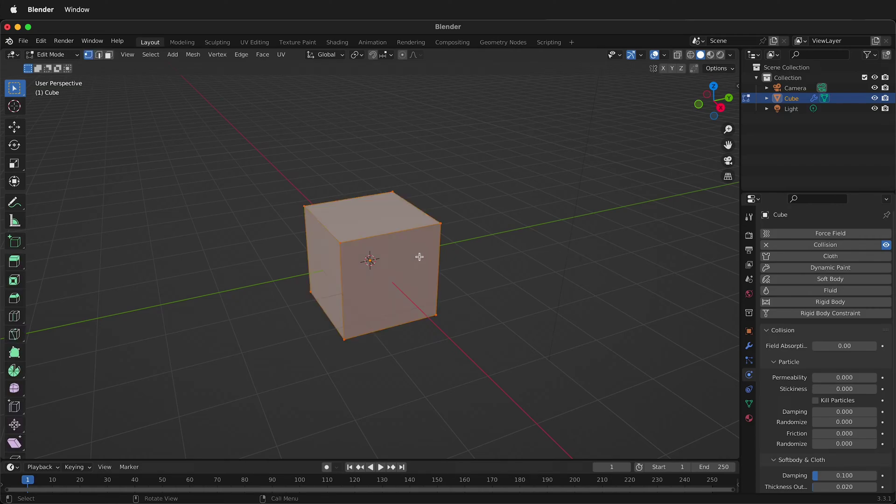
key("2")
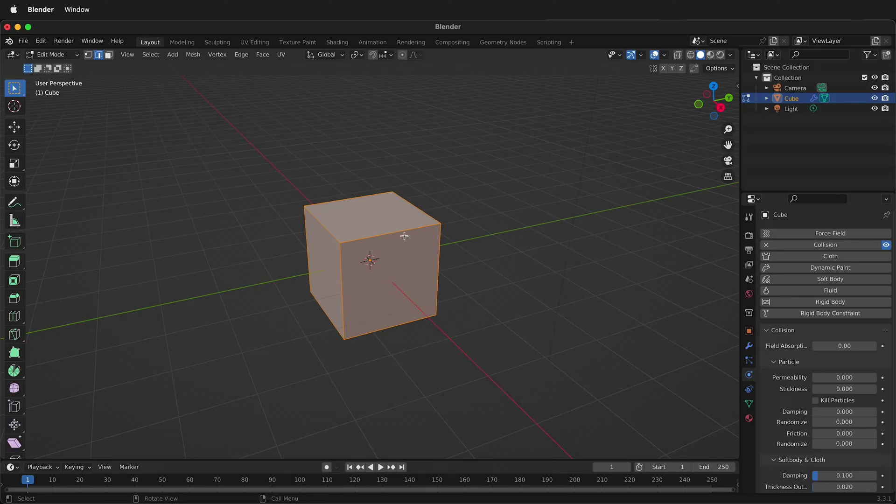
key("ctrl+b")
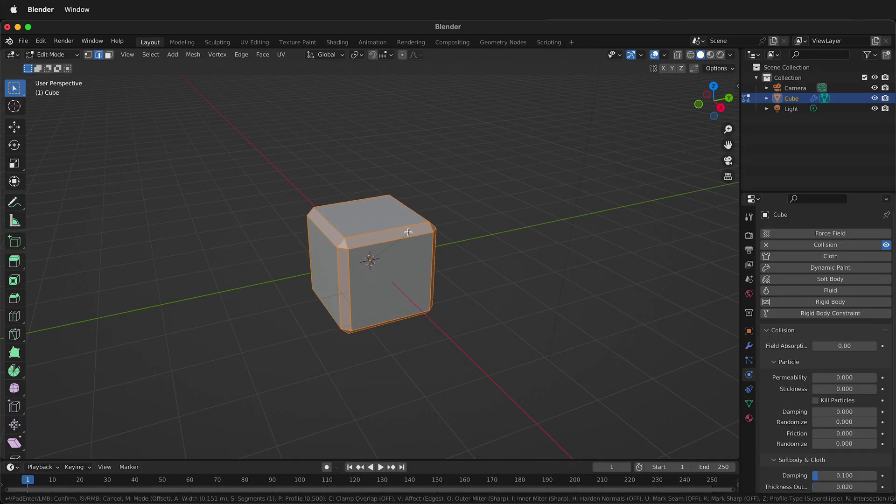
scroll(407, 232, "up", 1)
left_click(407, 232)
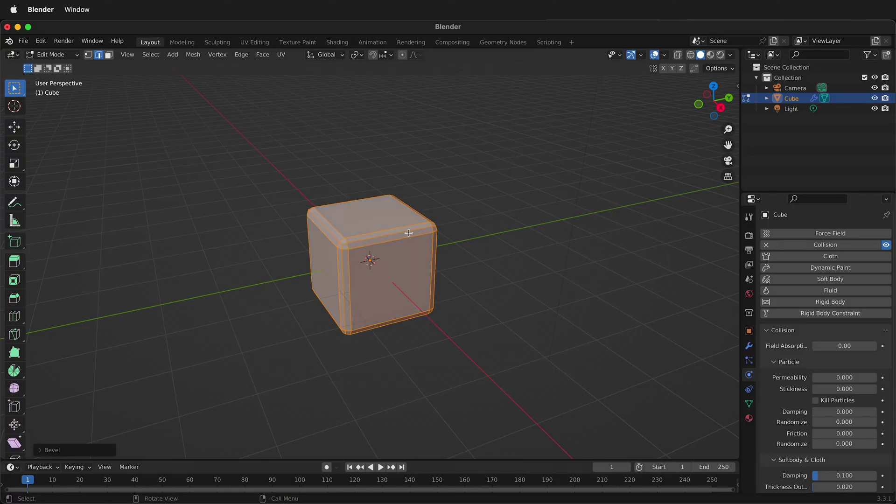
- Return to Object Mode and apply Shade Smooth to the cube
key("Tab")
right_click(395, 243)
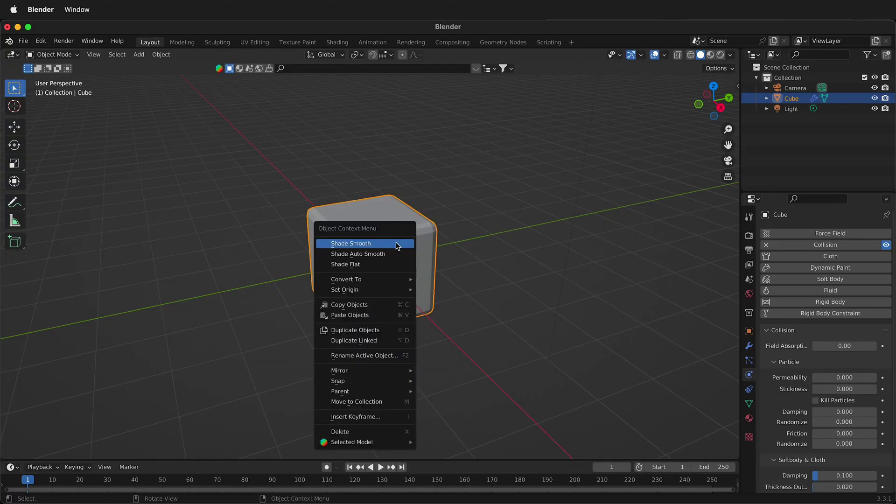
left_click(397, 245)
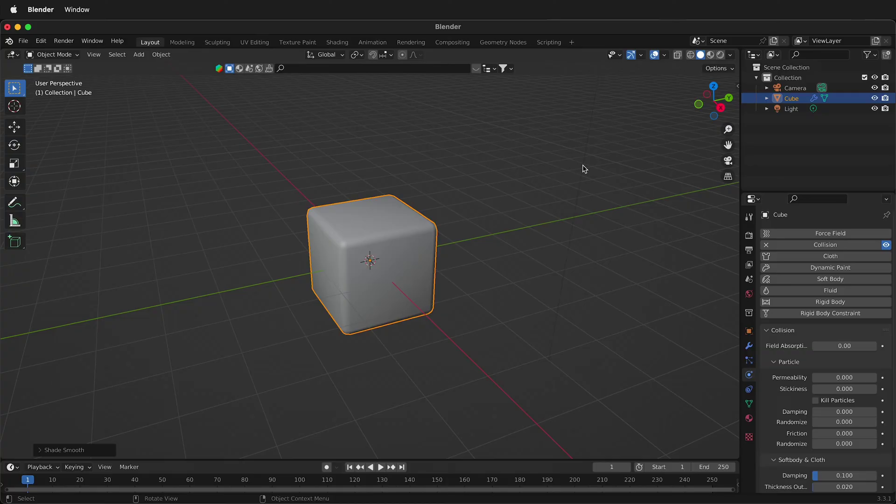
- Switch to Material Preview and give the cube's material a yellow-green base colour
left_click(709, 55)
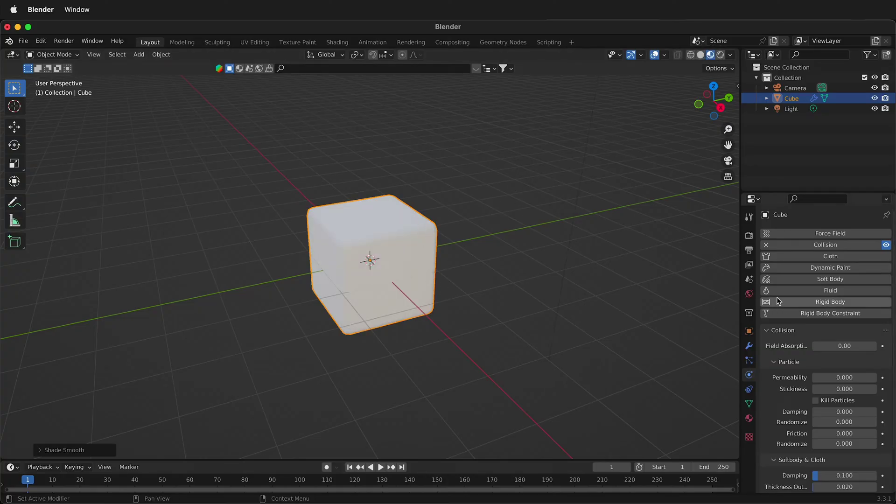
left_click(749, 418)
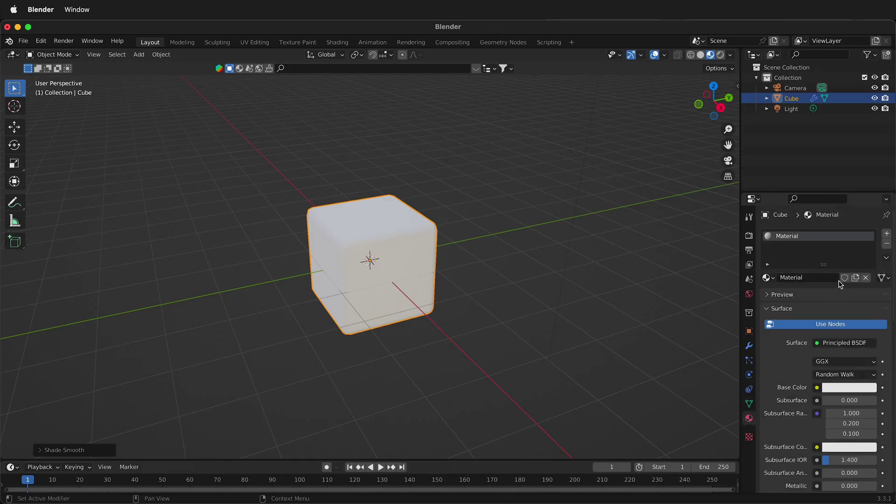
left_click(840, 392)
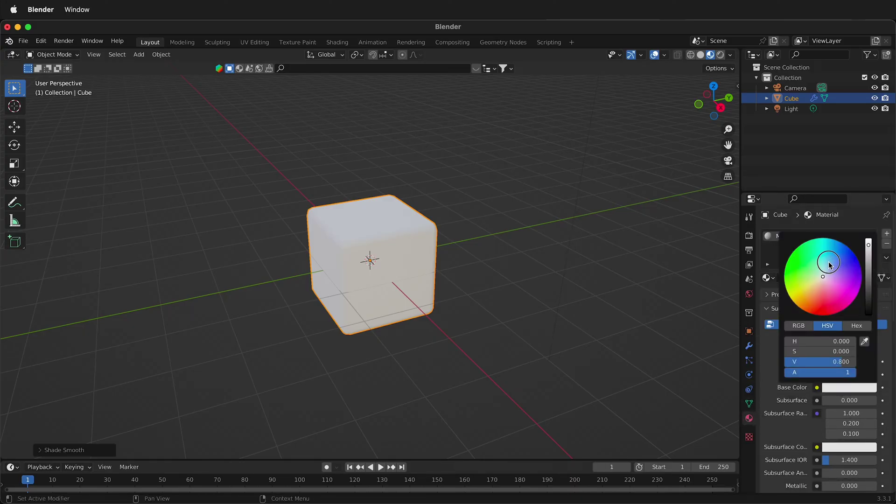
mouse_move(829, 265)
left_mouse_down()
mouse_move(814, 265)
mouse_move(804, 278)
mouse_move(797, 268)
mouse_move(818, 264)
left_mouse_up()
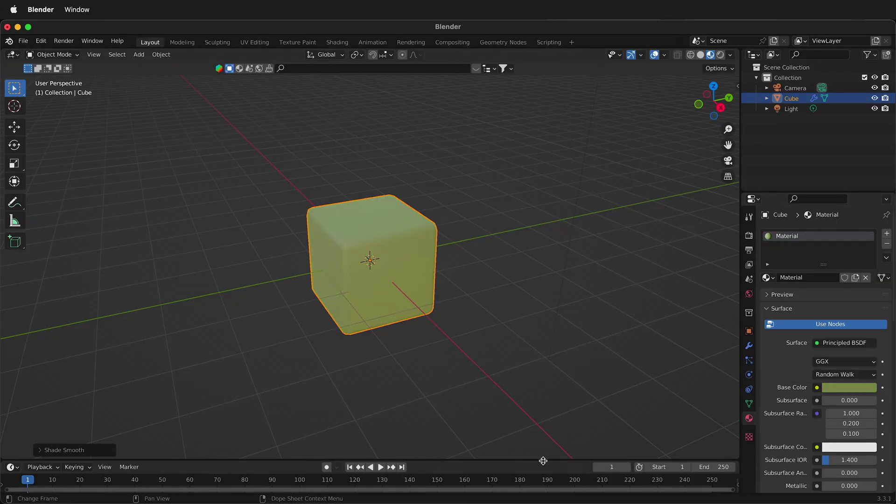
left_click(258, 363)
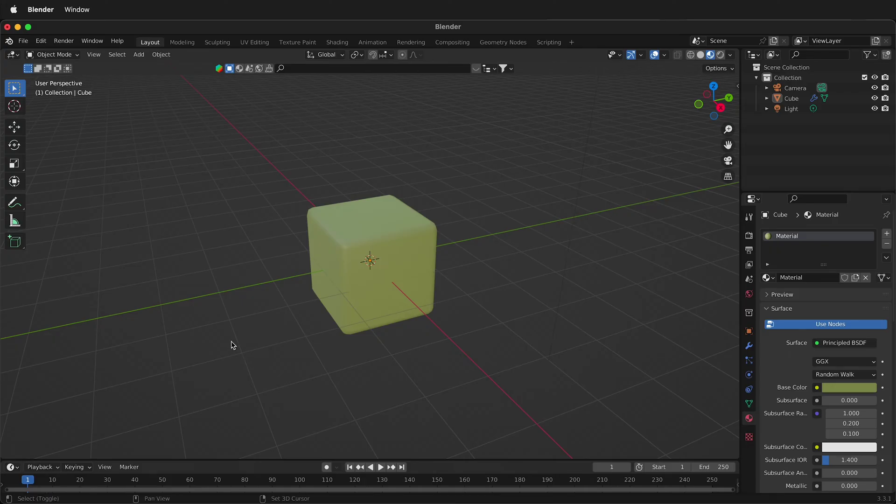
- Add a mesh plane to the scene
key("shift+a")
mouse_move(233, 296)
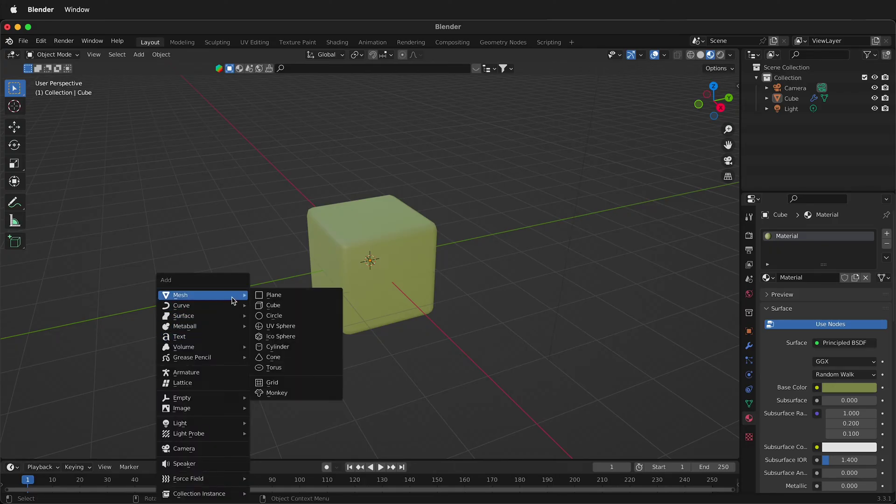
left_click(262, 291)
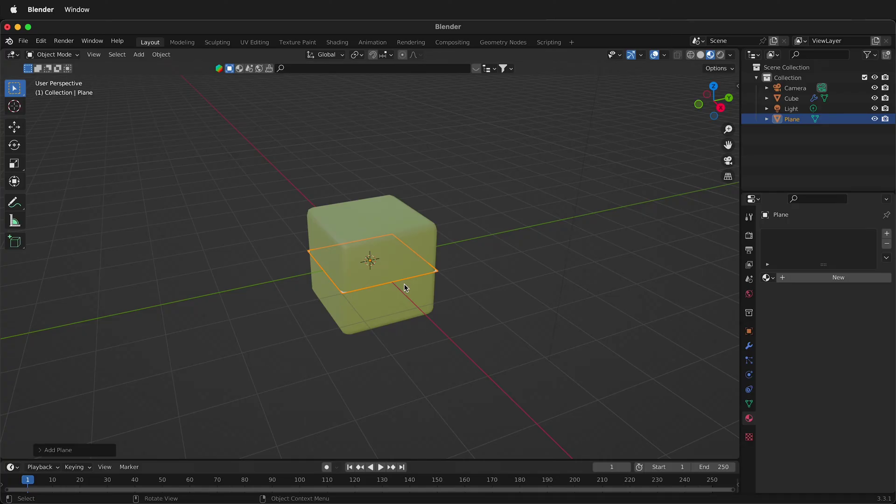
- In Edit Mode, scale the plane repeatedly into a floor much wider than the cube
key("Tab")
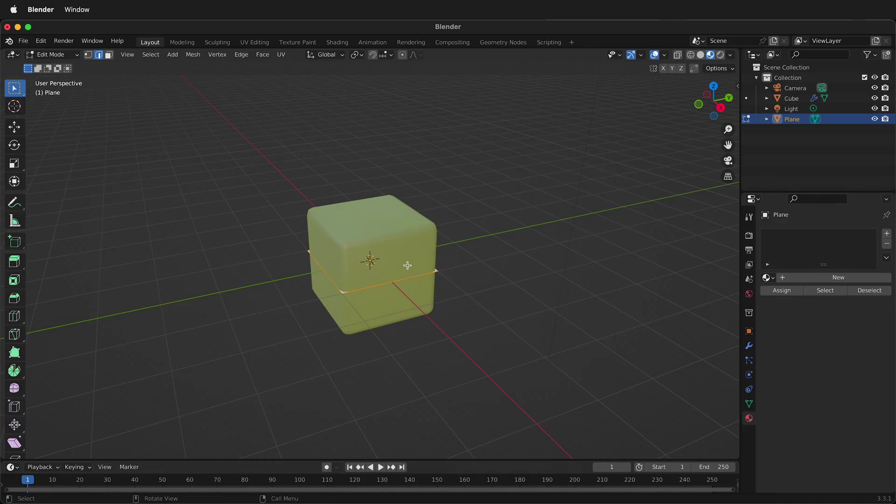
key("s")
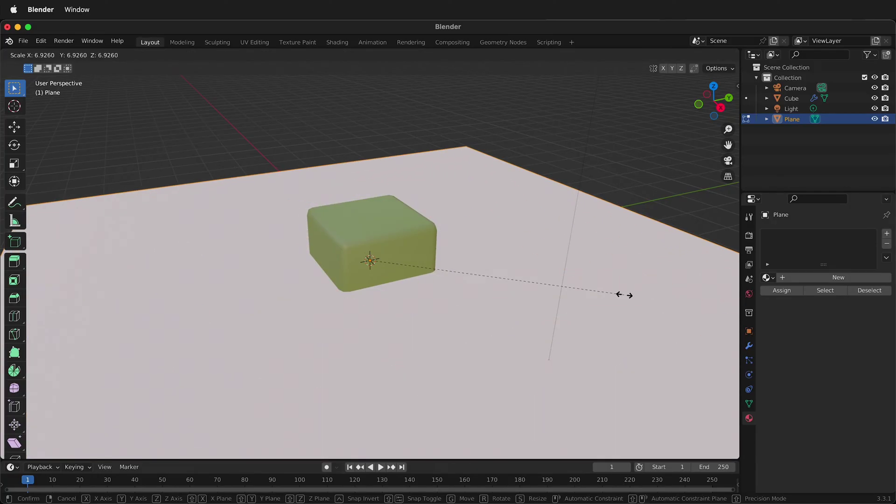
left_click(625, 295)
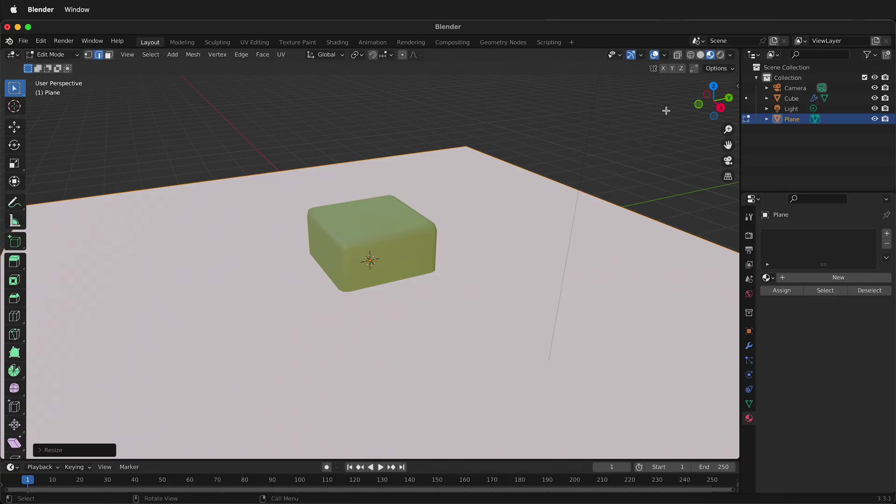
key("s")
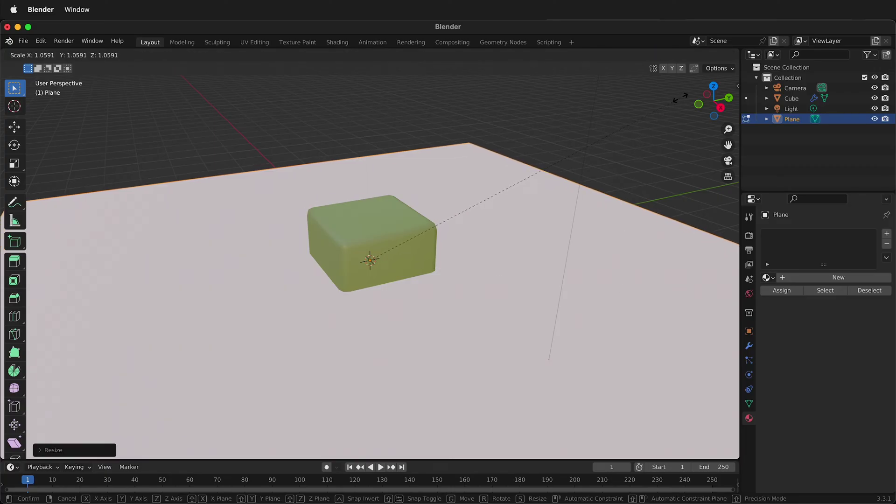
left_click(681, 97)
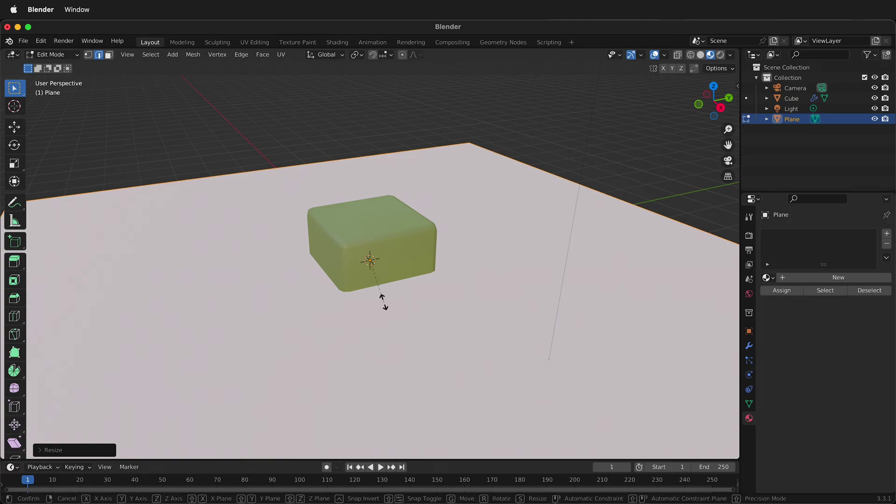
key("s")
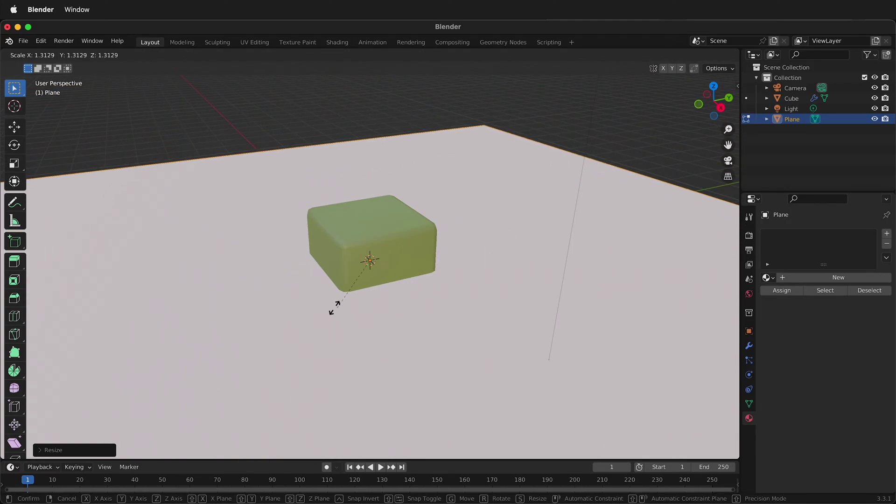
left_click(352, 298)
key("s")
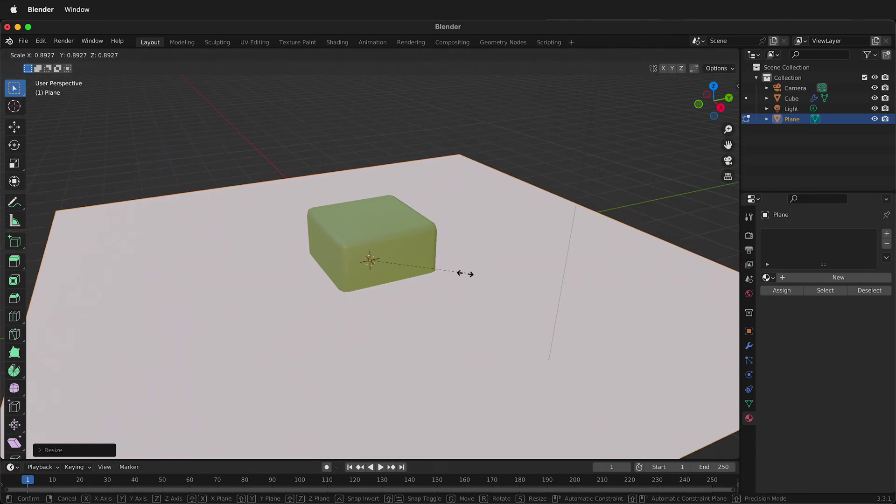
left_click(445, 274)
key("s")
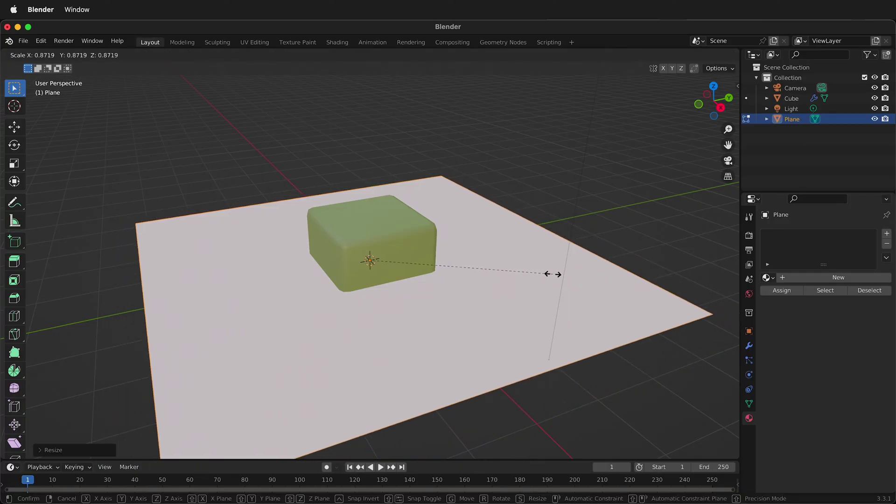
left_click(552, 274)
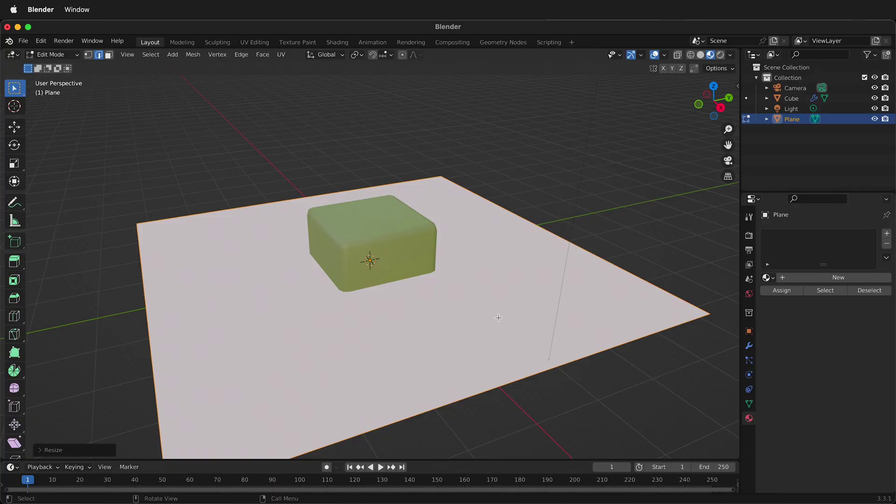
- Back in Object Mode, move the plane straight up along Z above the cube
key("Tab")
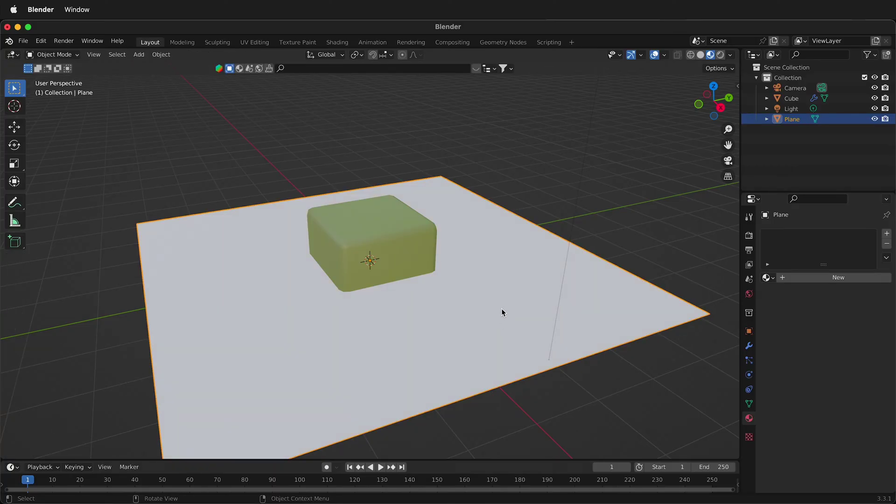
key("g")
key("z")
left_click(501, 149)
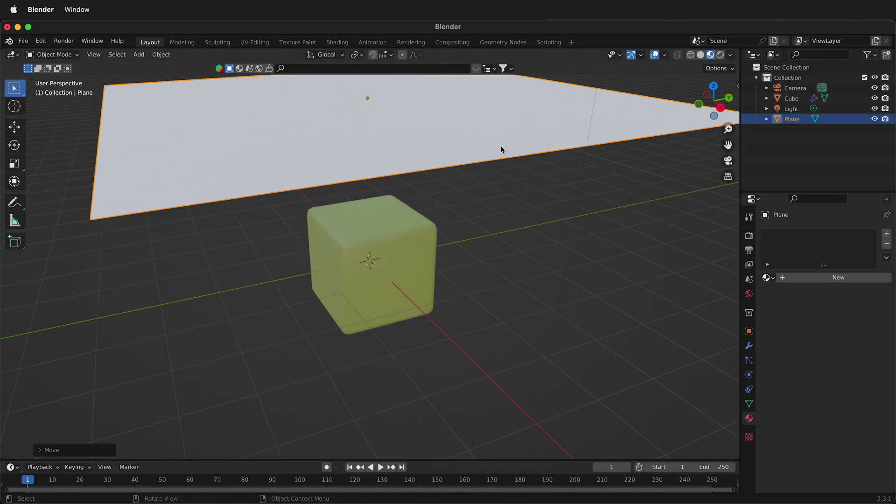
- Give the plane Cloth physics and play to frame 66 to watch it fall
scroll(540, 330, "down", 3)
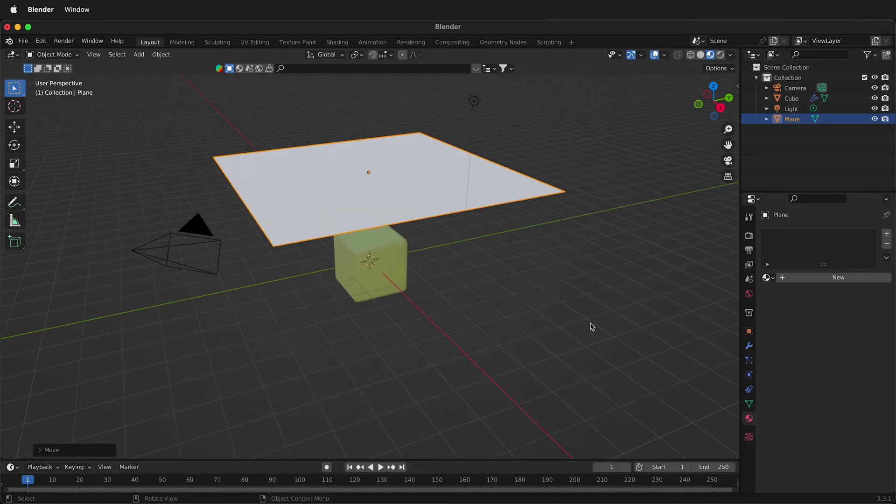
left_click(749, 376)
left_click(820, 257)
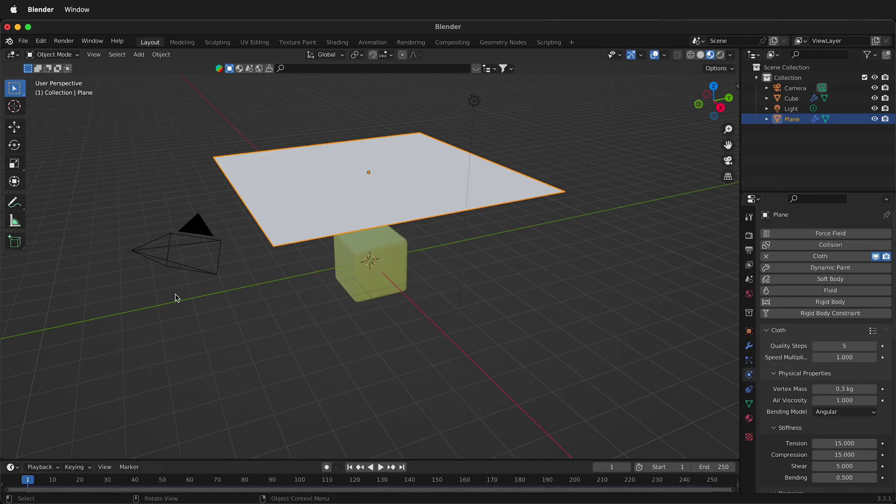
left_click(381, 467)
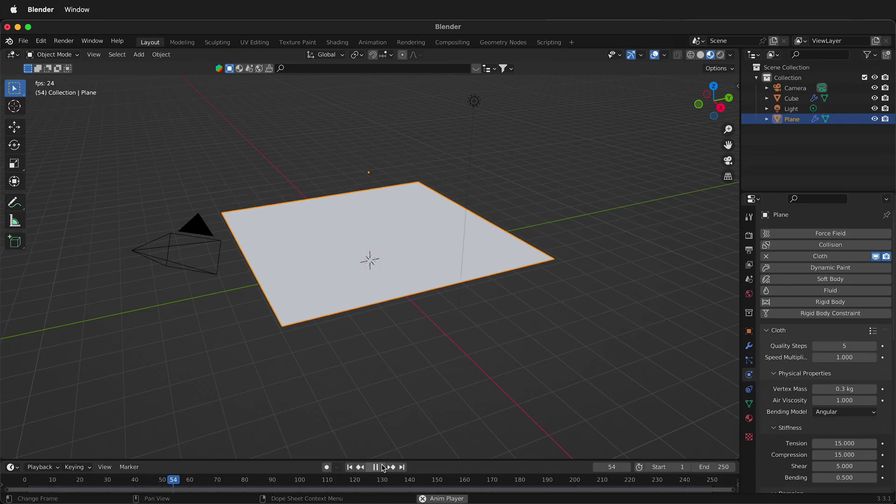
left_click(381, 467)
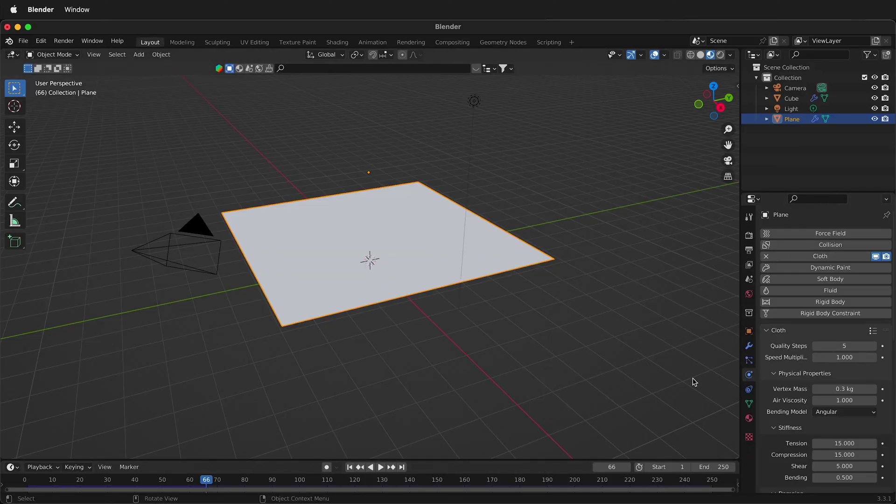
- Give the plane a new orange material, Material.001, and rewind to the first frame
left_click(749, 418)
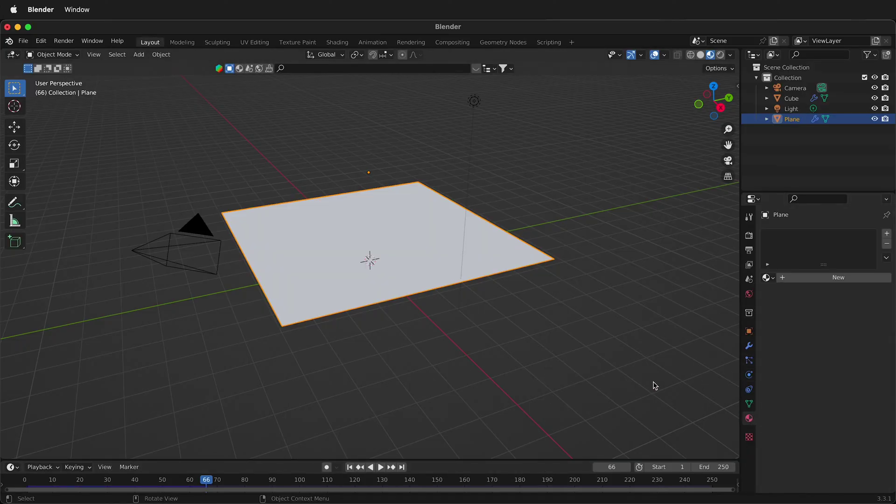
left_click(823, 277)
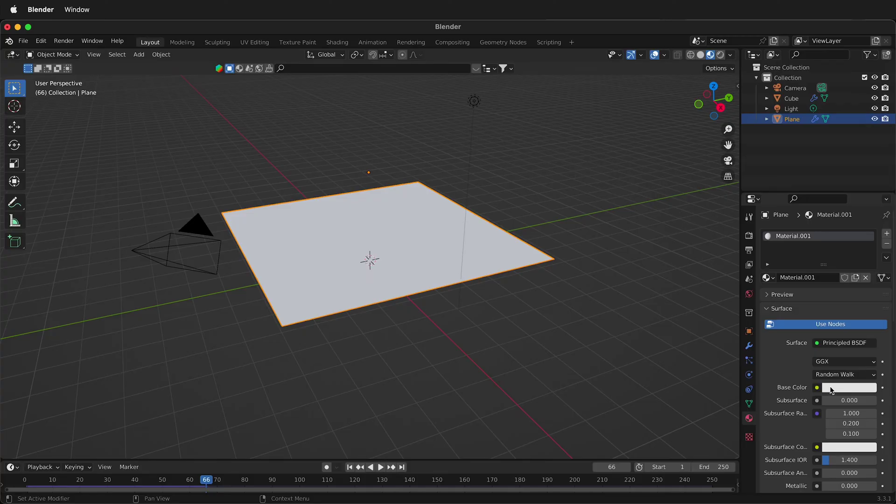
left_click(855, 391)
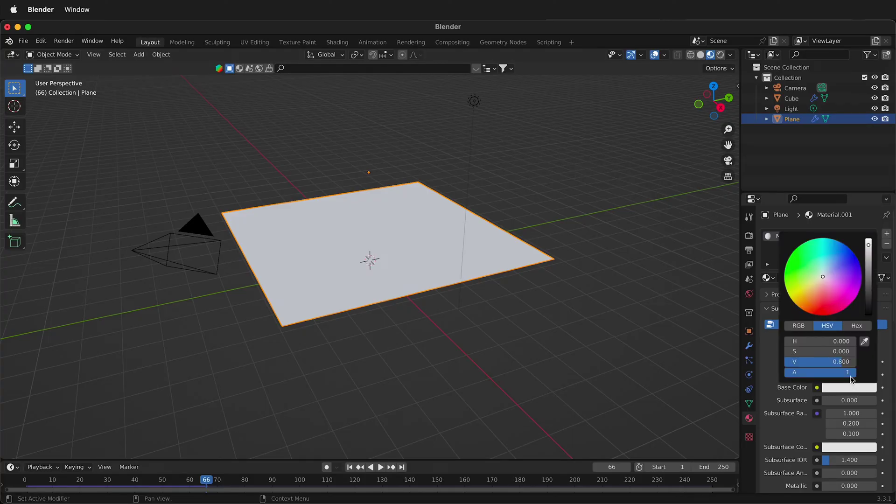
left_click_drag(809, 307, 811, 308)
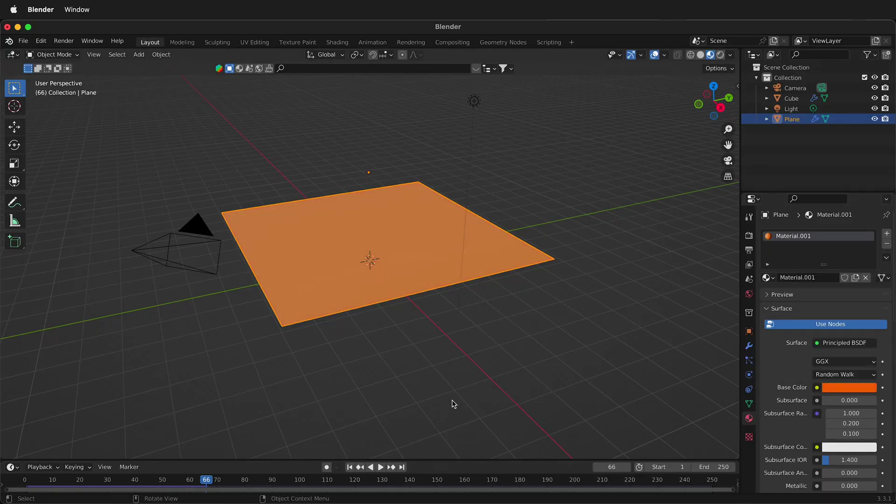
left_click(504, 151)
key("shift+Left")
- In Edit Mode with solid shading, add 12 evenly spaced loop cuts across the plane
key("Tab")
scroll(504, 151, "up", 3)
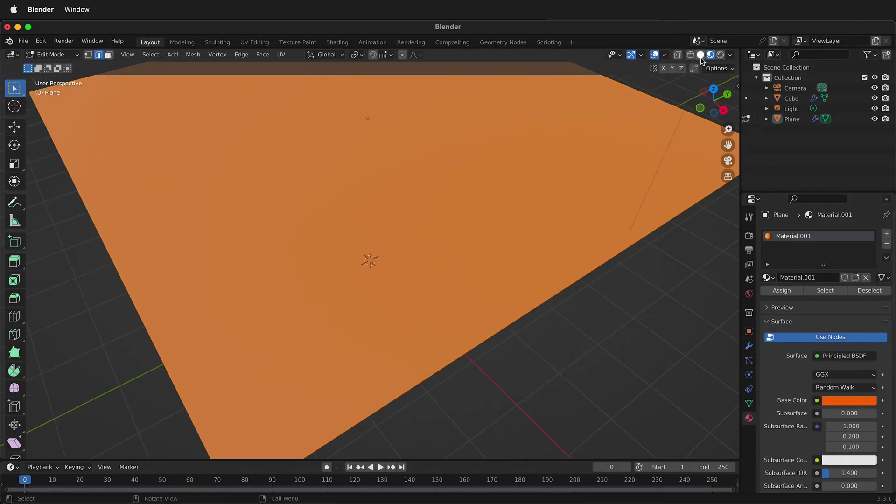
left_click(701, 54)
scroll(447, 282, "down", 3)
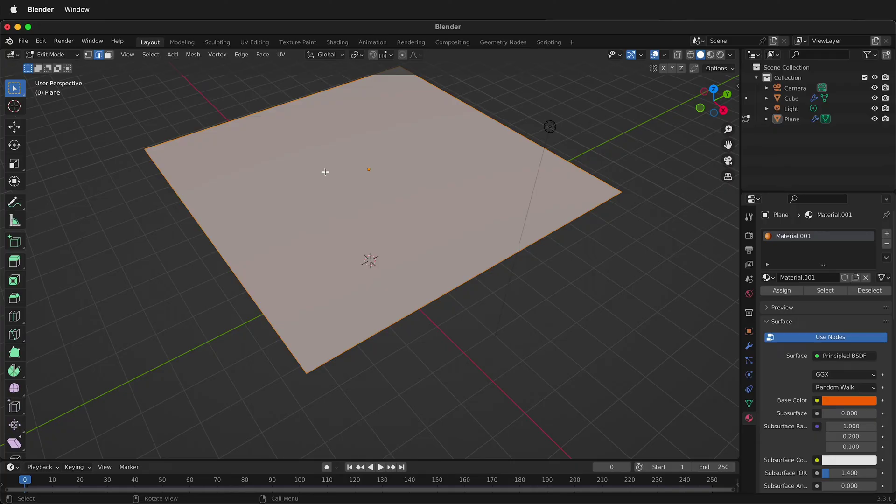
key("ctrl+r")
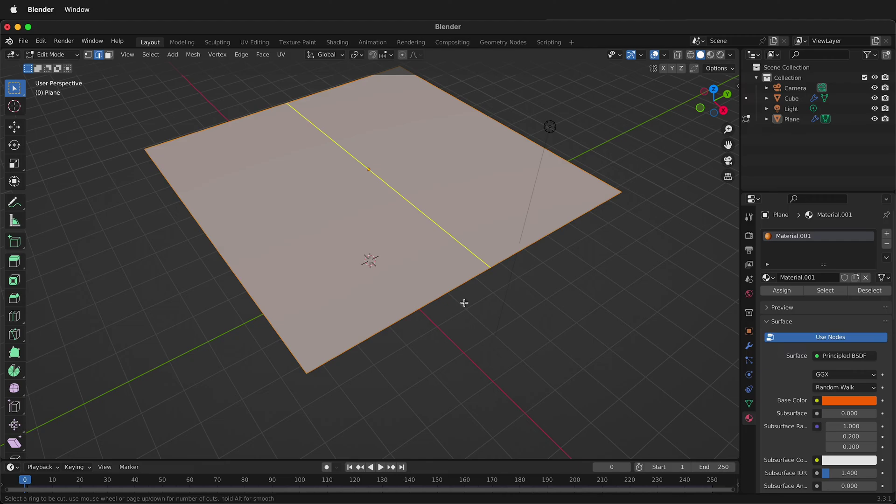
scroll(468, 280, "up", 9)
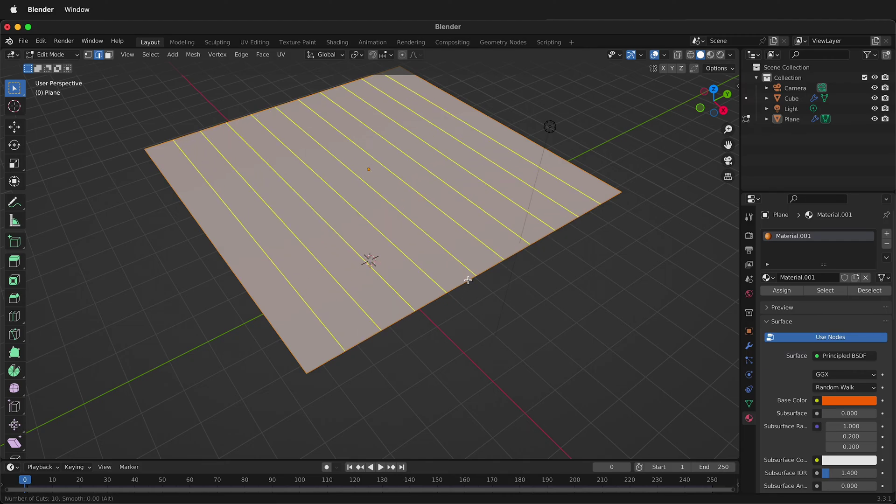
scroll(468, 280, "up", 1)
scroll(468, 280, "up", 1)
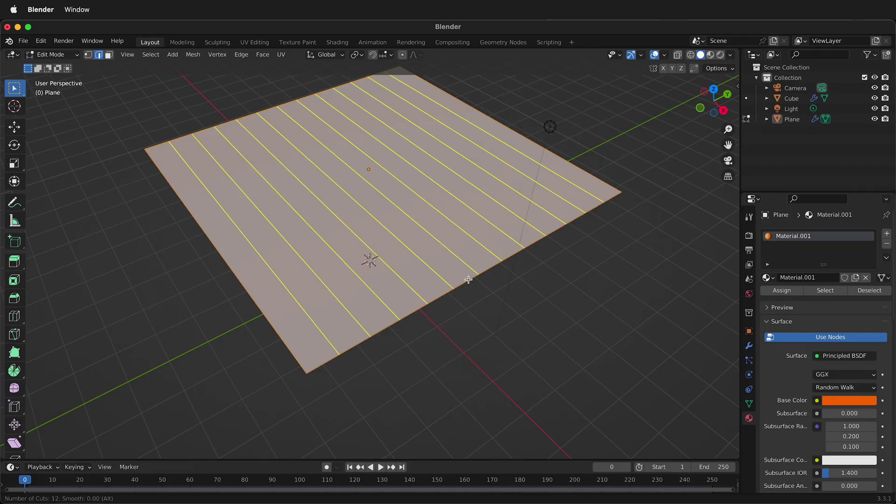
left_click(468, 279)
right_click(468, 280)
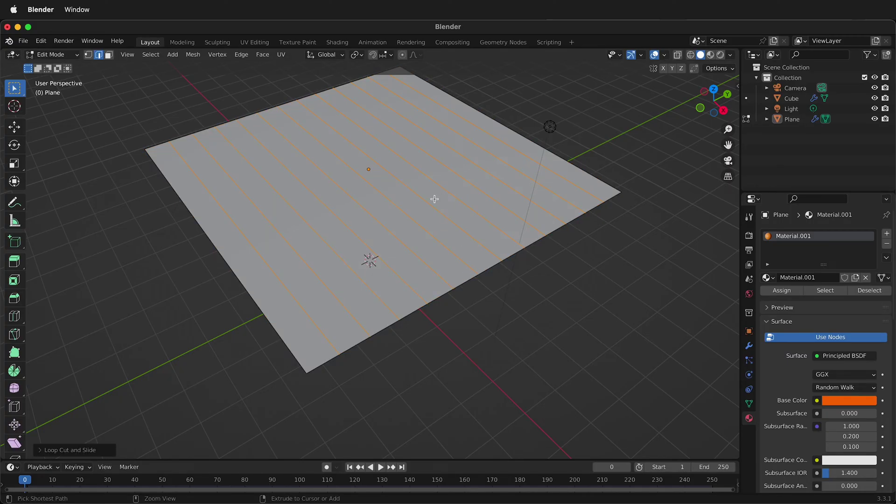
- Add 12 more evenly spaced loop cuts in the perpendicular direction
key("ctrl+r")
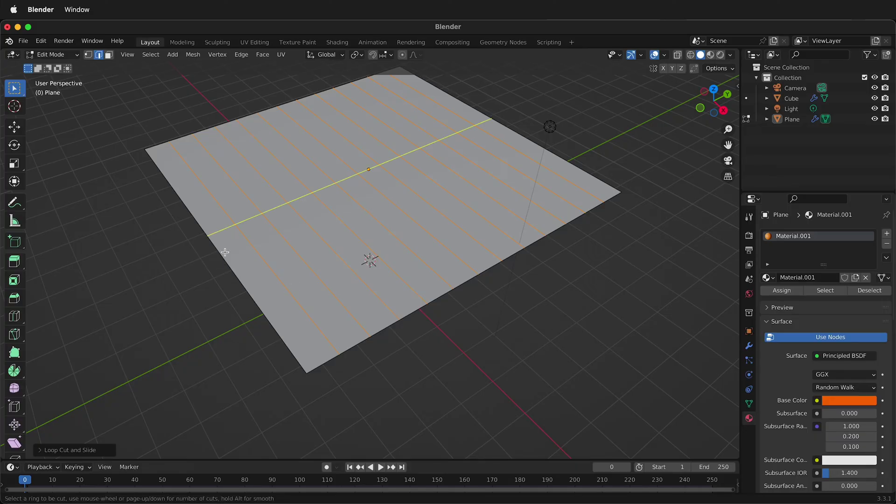
scroll(225, 252, "up", 8)
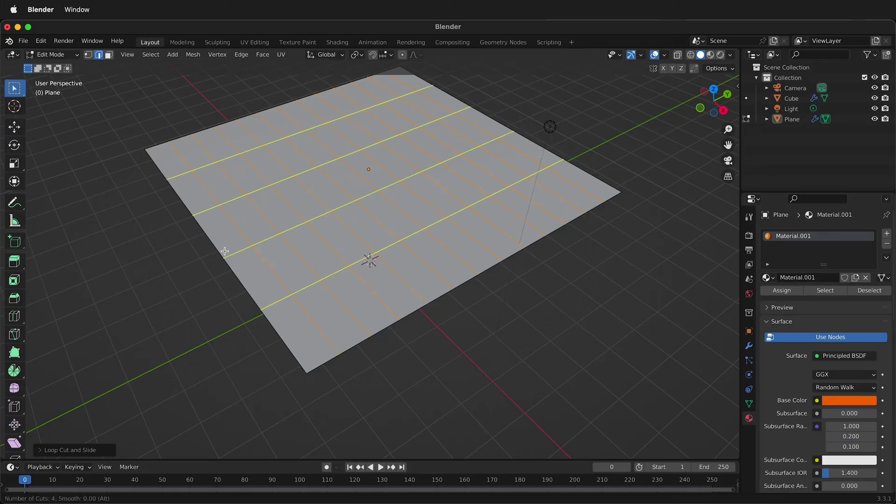
scroll(225, 252, "up", 3)
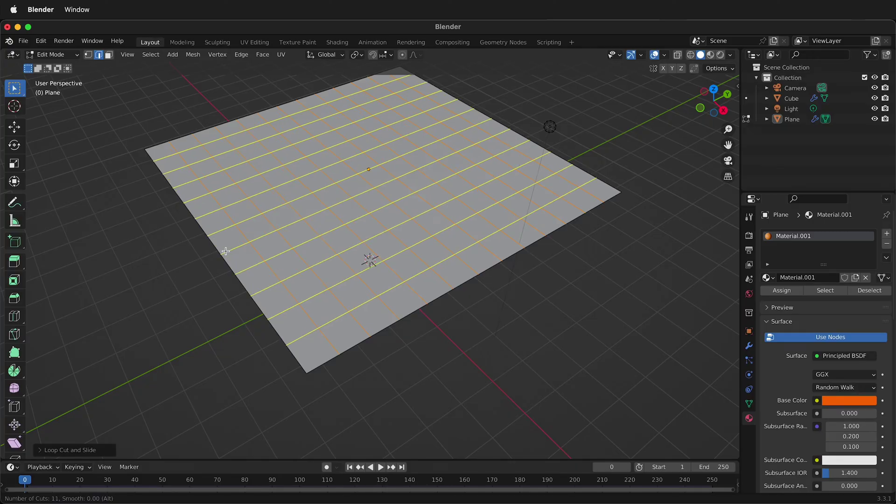
left_click(226, 251)
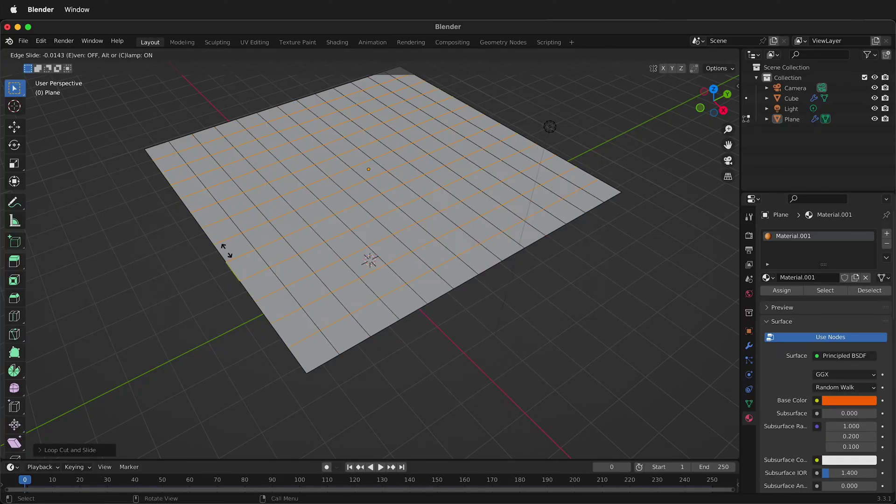
right_click(227, 251)
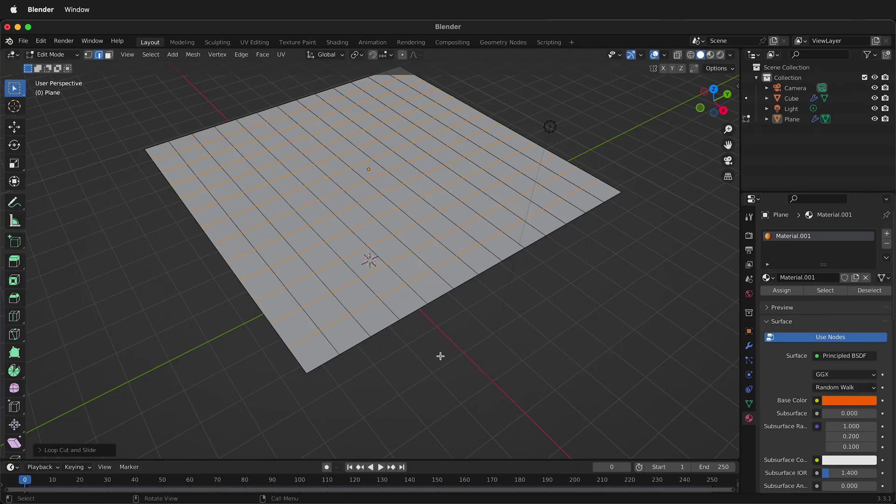
- In Object Mode with Material Preview, play the simulation to drape the gridded cloth over the cube
key("Tab")
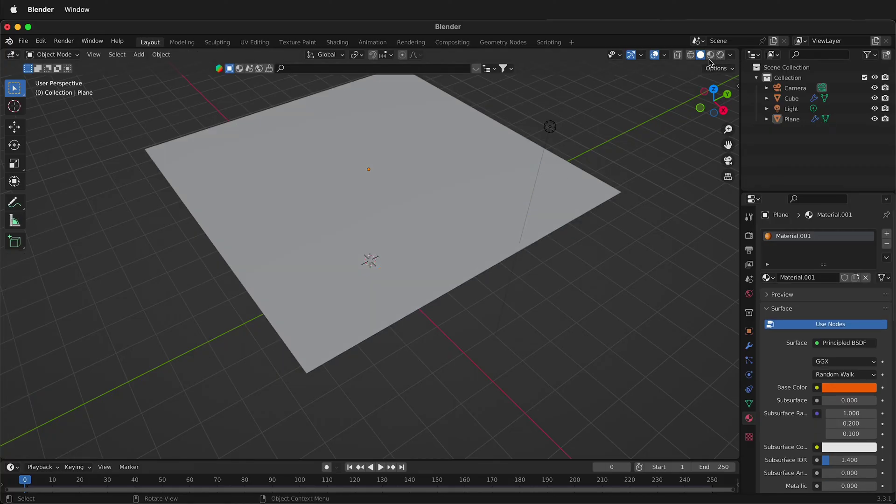
left_click(710, 55)
middle_click_drag(453, 378, 476, 316)
key("space")
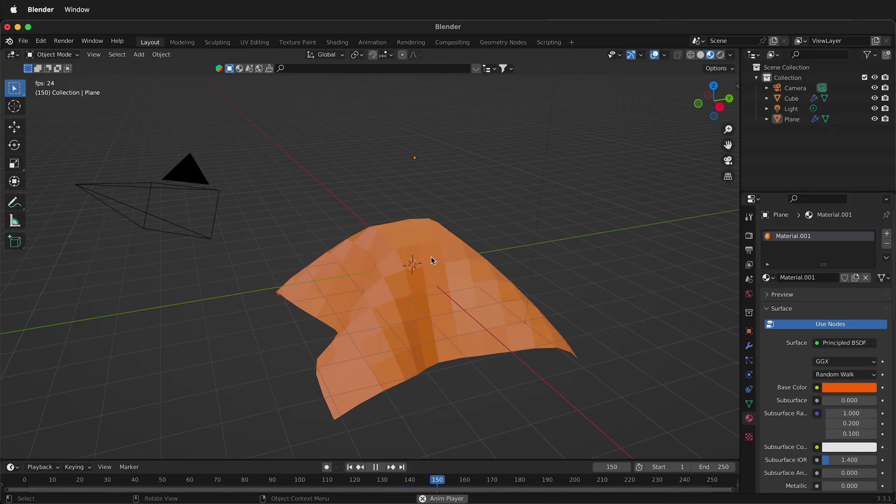
key("space")
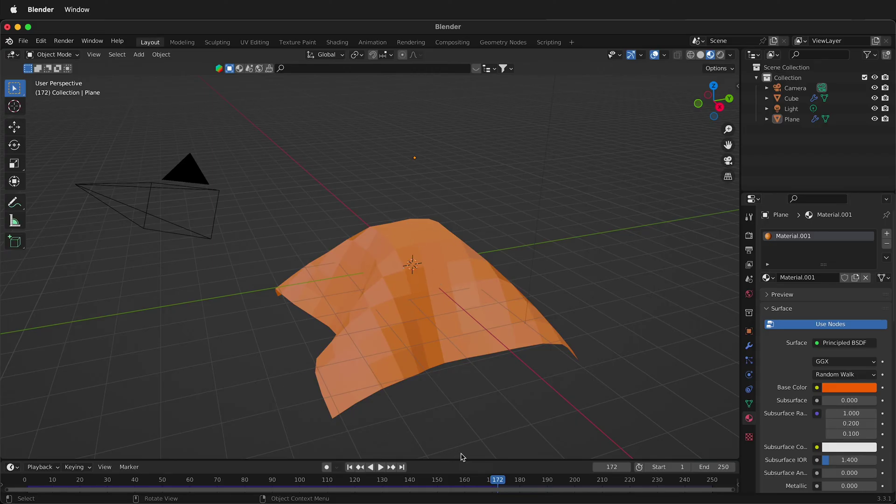
- Rewind to frame 0 and replay the cloth simulation once more
left_click_drag(496, 482, 19, 482)
key("space")
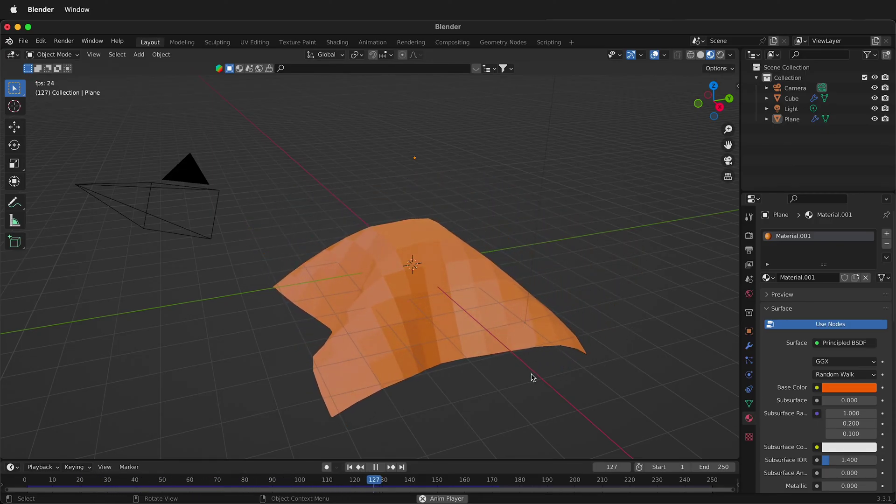
key("space")
- Add a Subdivision Surface modifier to the plane above Cloth and replay the drape
left_click_drag(397, 485, 734, 485)
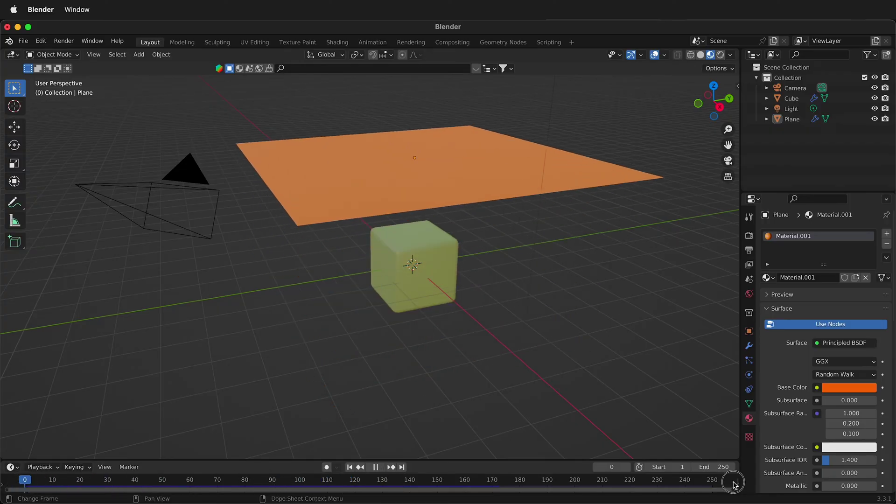
left_click(496, 161)
left_click(749, 346)
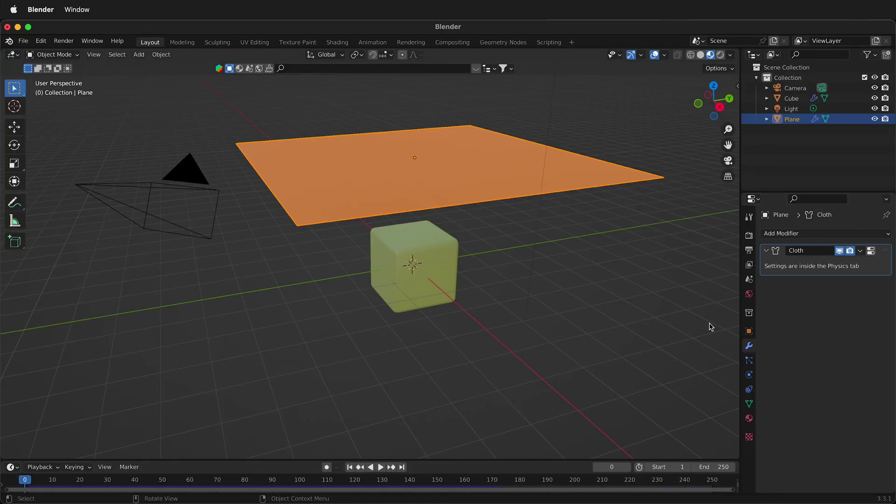
left_click(889, 237)
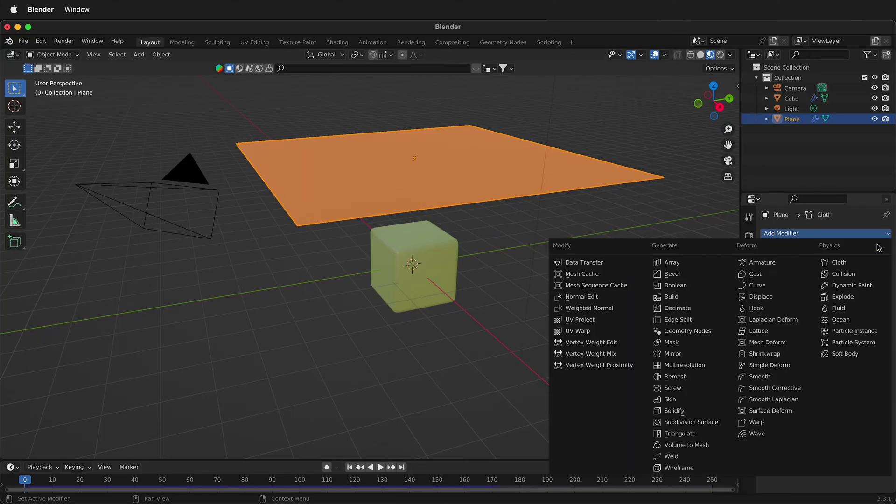
left_click(708, 423)
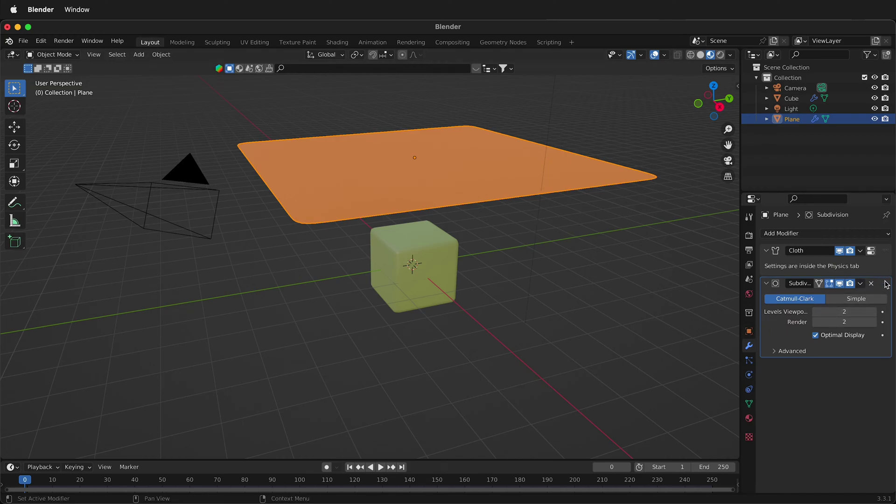
left_click_drag(886, 285, 887, 243)
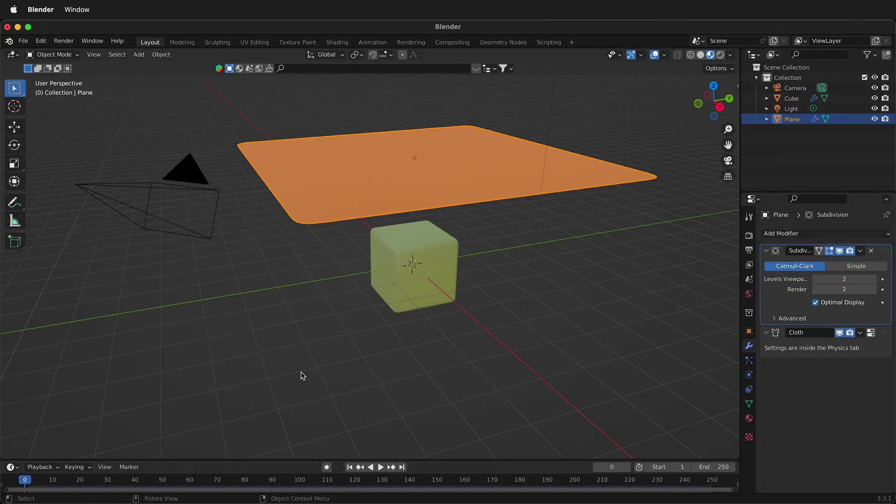
key("space")
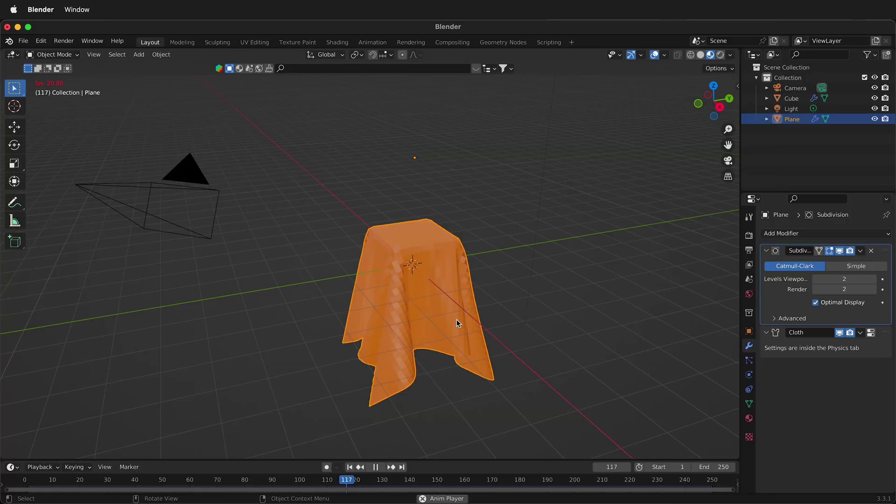
- Stop playback at frame 152, smooth-shade the draped cloth and orbit in closer
key("space")
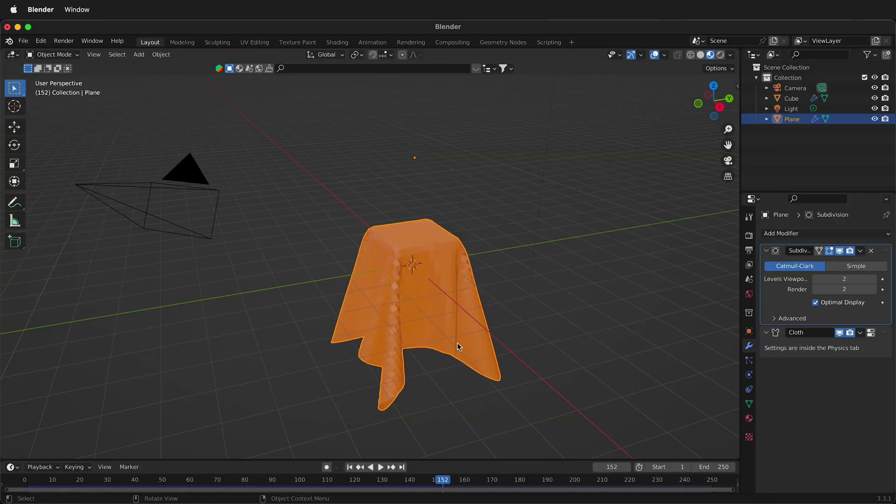
right_click(430, 322)
left_click(399, 295)
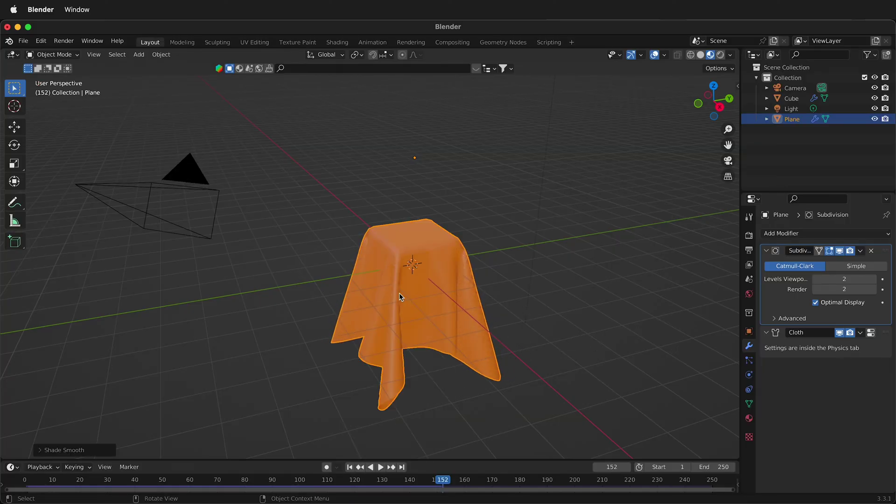
scroll(509, 317, "up", 3)
middle_click_drag(472, 308, 490, 257)
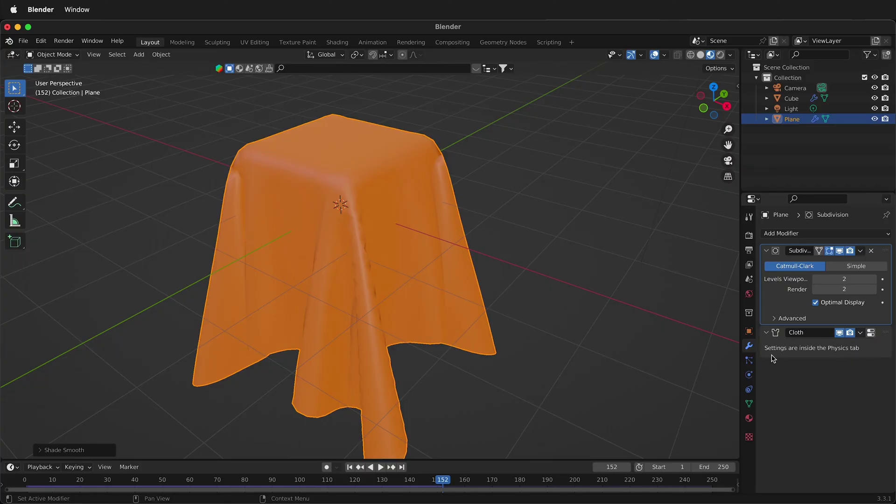
- In the cloth physics settings, play and scrub the simulation to inspect the current draping
left_click(749, 375)
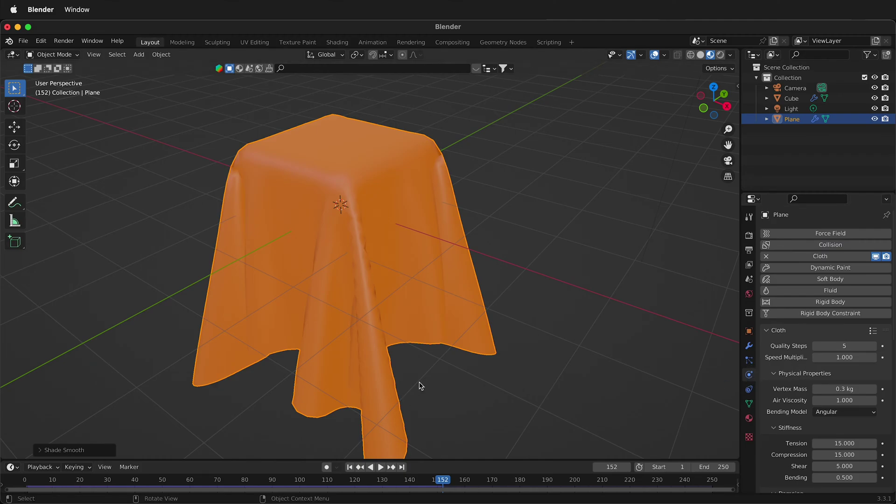
left_click(201, 483)
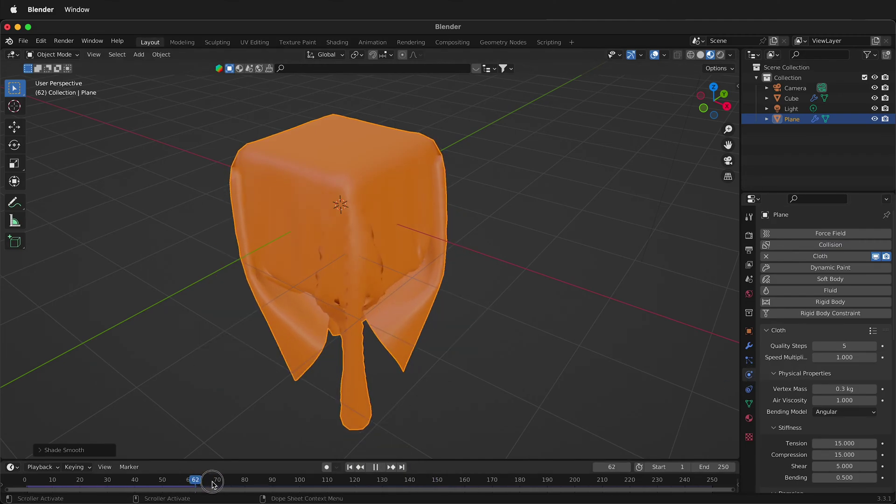
key("space")
mouse_move(277, 486)
left_mouse_down()
mouse_move(176, 486)
mouse_move(397, 486)
mouse_move(283, 485)
left_mouse_up()
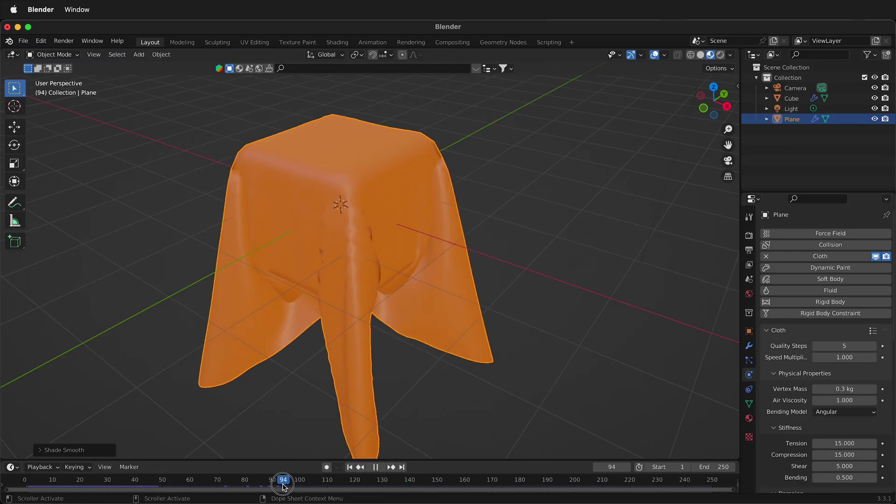
key("space")
- Enable cloth Self Collisions and set the self collision distance to 0.005 m
scroll(853, 407, "down", 2)
scroll(853, 407, "down", 10)
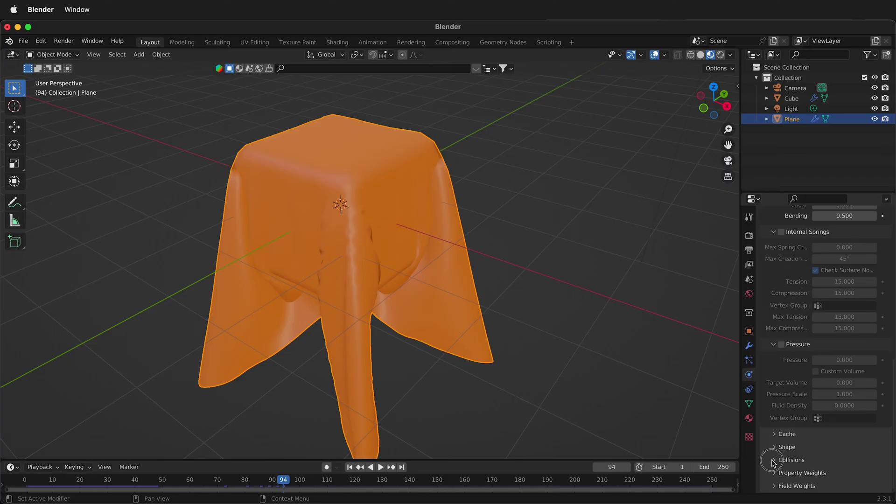
left_click(774, 461)
scroll(777, 448, "down", 6)
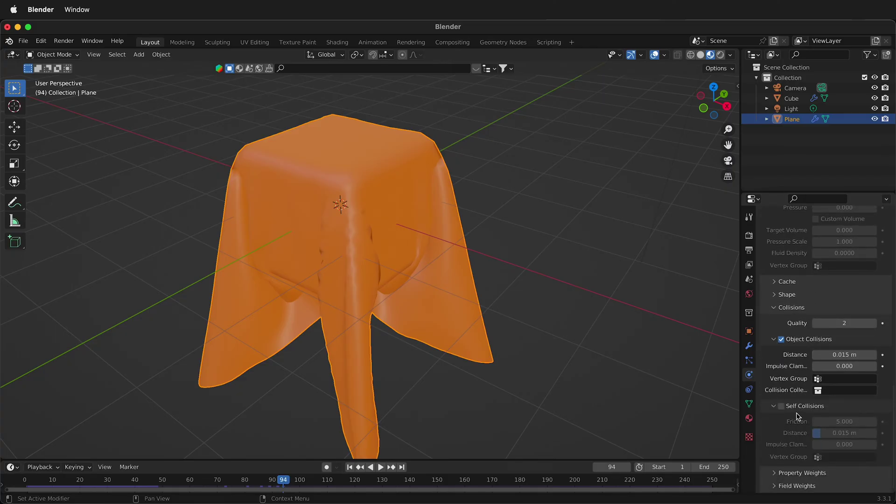
left_click(782, 406)
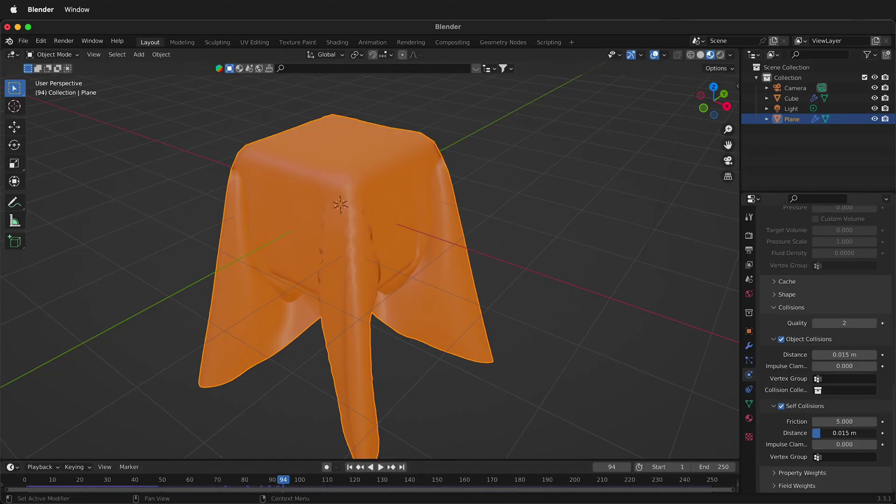
left_click(830, 434)
key("Return")
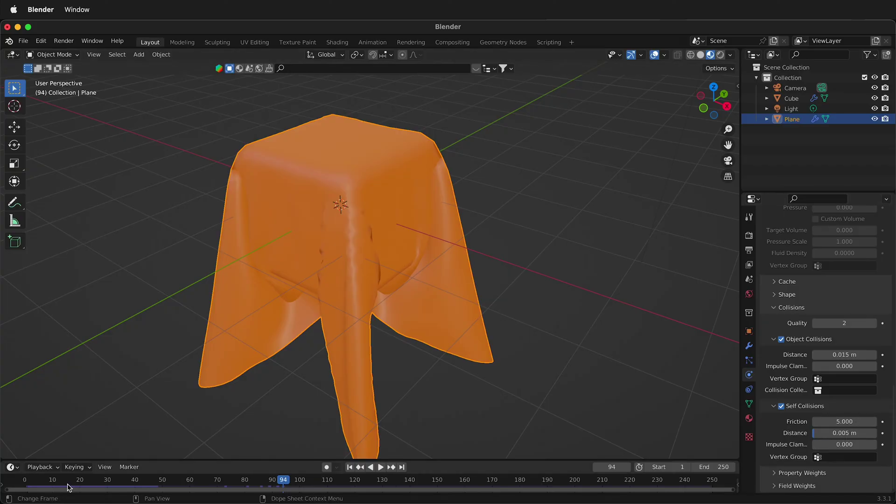
- Replay the simulation from the start and lower the object collision distance to 0.005 m
left_click(31, 486)
key("space")
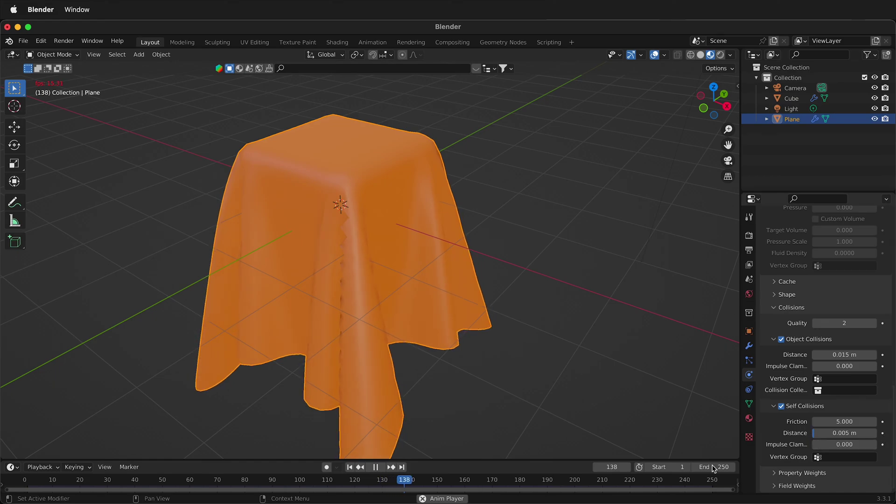
key("space")
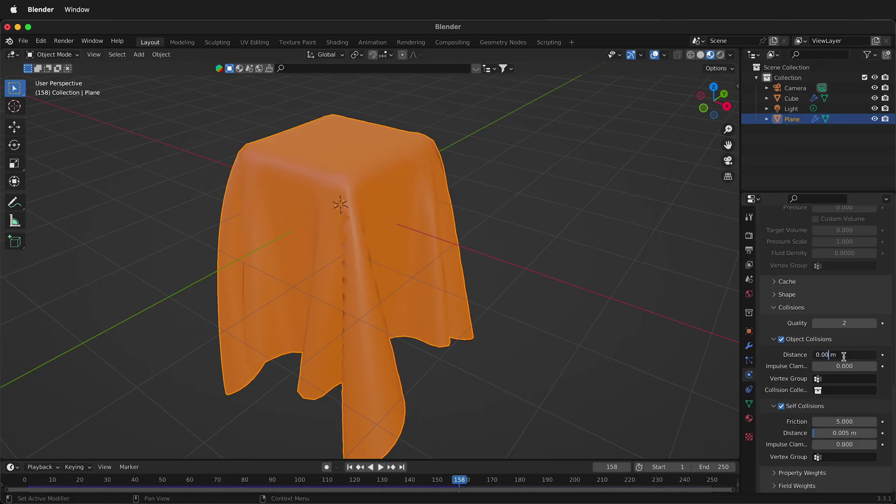
key("Return")
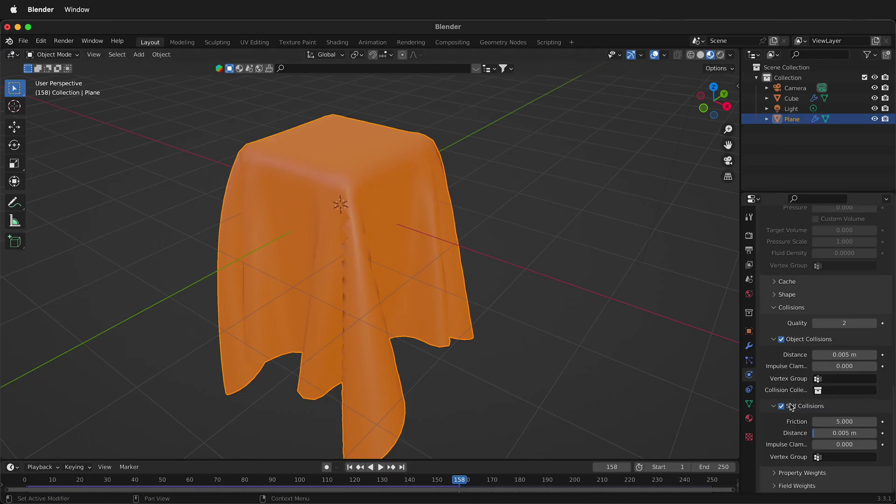
scroll(799, 355, "up", 15)
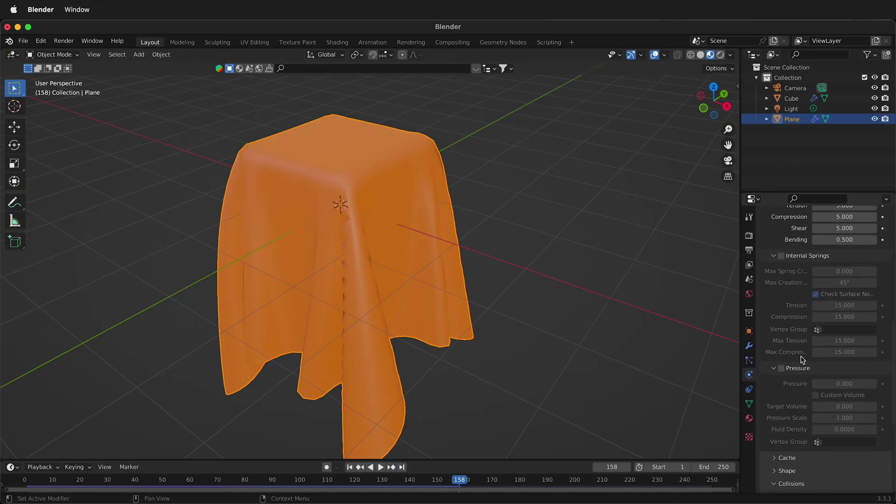
scroll(802, 358, "up", 4)
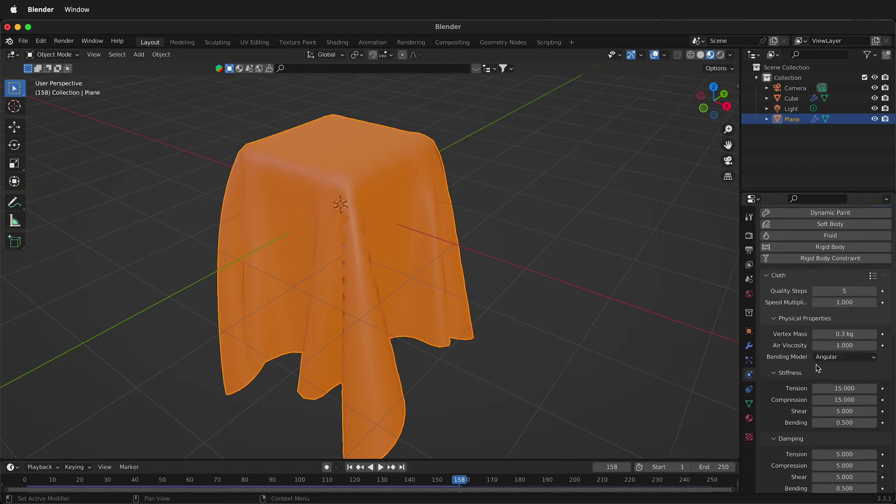
- Set cloth Quality Steps to 10 and replay the simulation from the start
left_click(846, 293)
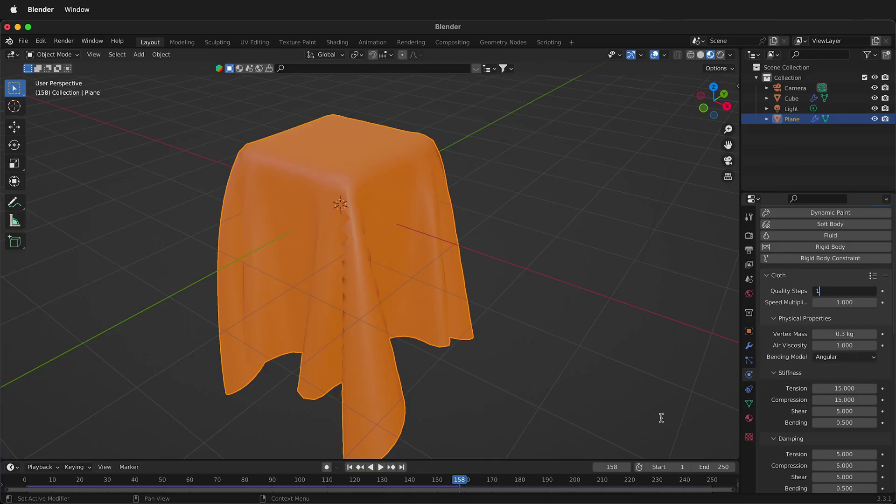
key("Return")
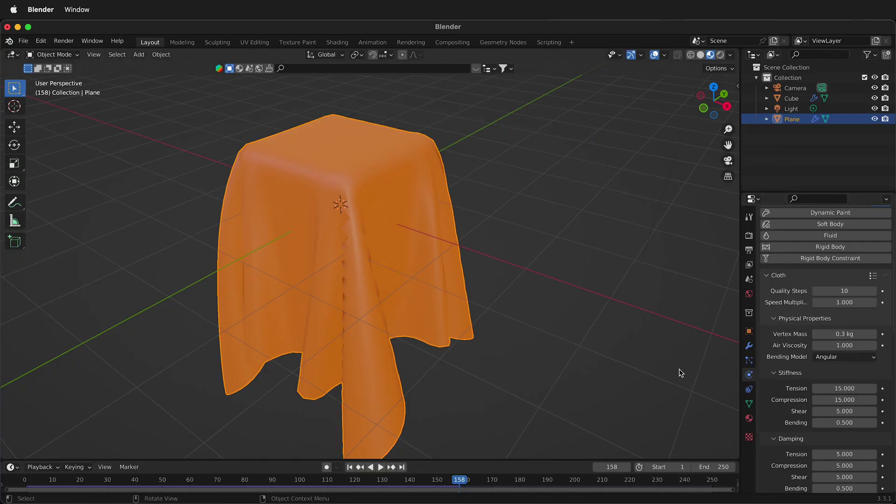
left_click(24, 483)
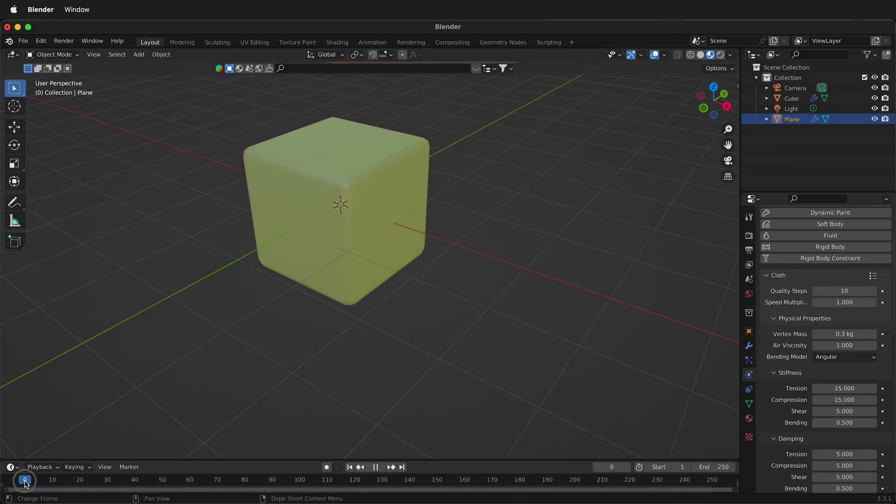
key("space")
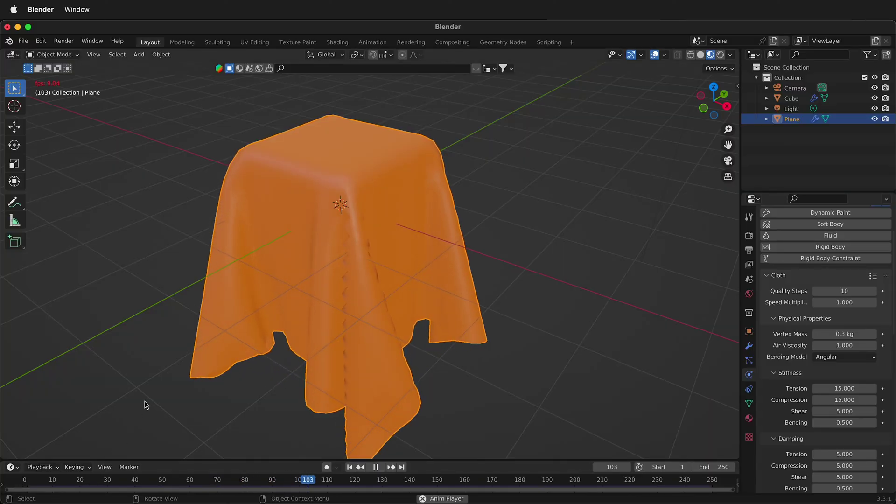
key("space")
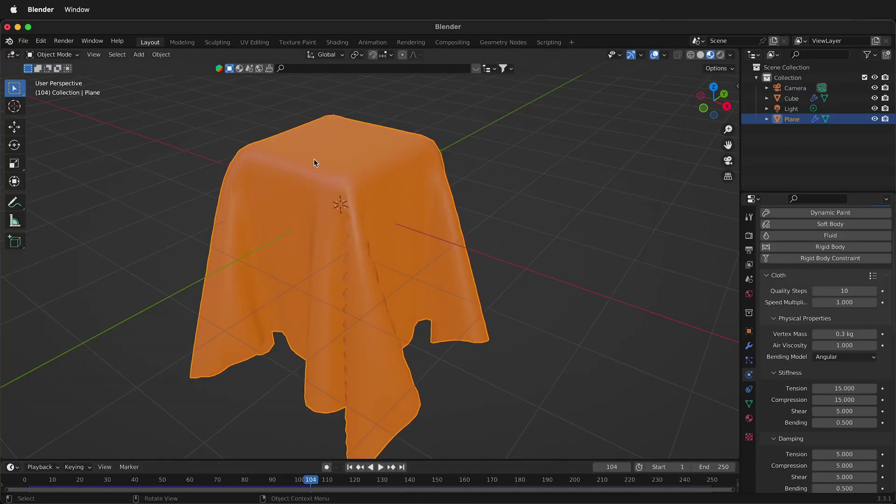
- Set the Subdivision modifier's viewport levels to 4 and replay the cloth from frame 1
left_click(756, 344)
key("shift+Left")
key("space")
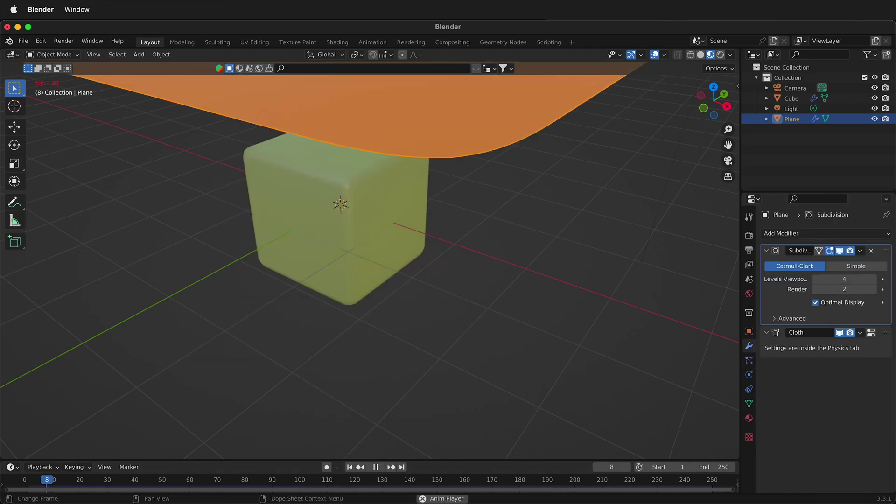